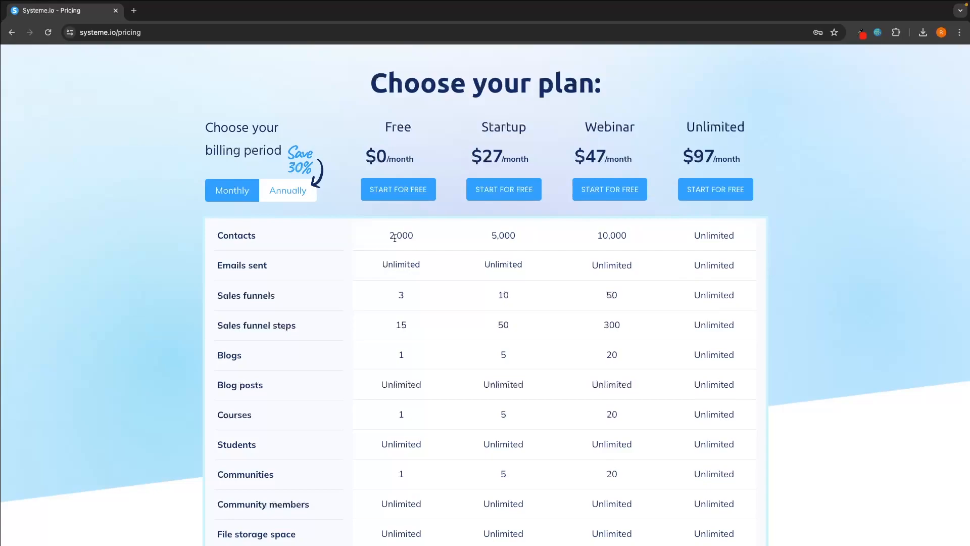
- Review the Free plan's pricing (2,000 contacts), then go to the systeme home page
left_click_drag(388, 236, 412, 237)
scroll(414, 237, "down", 1)
left_click(390, 260)
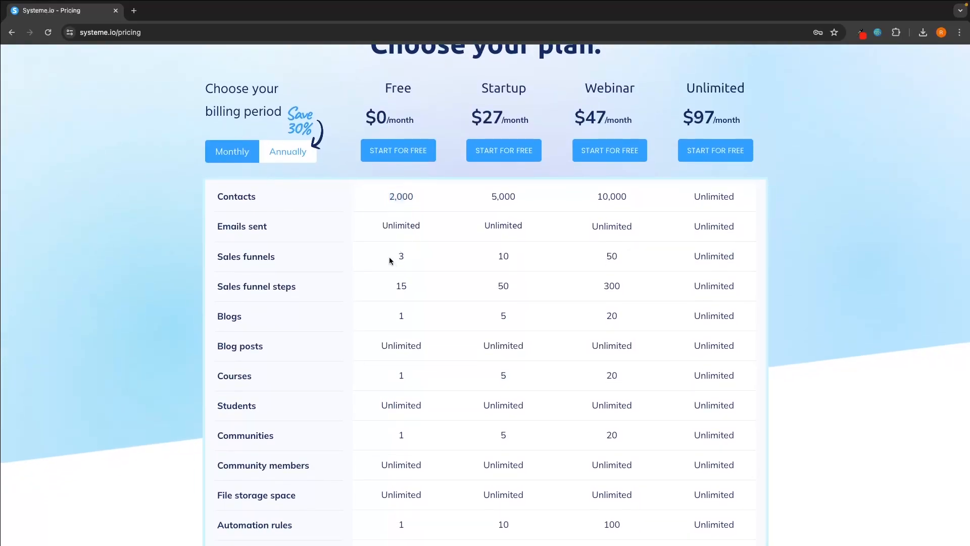
scroll(413, 256, "down", 1)
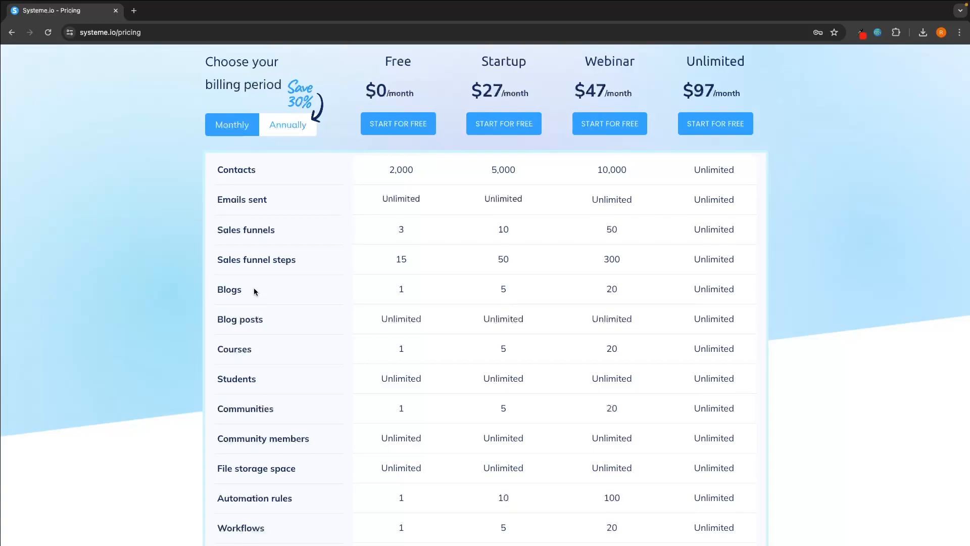
scroll(254, 289, "down", 3)
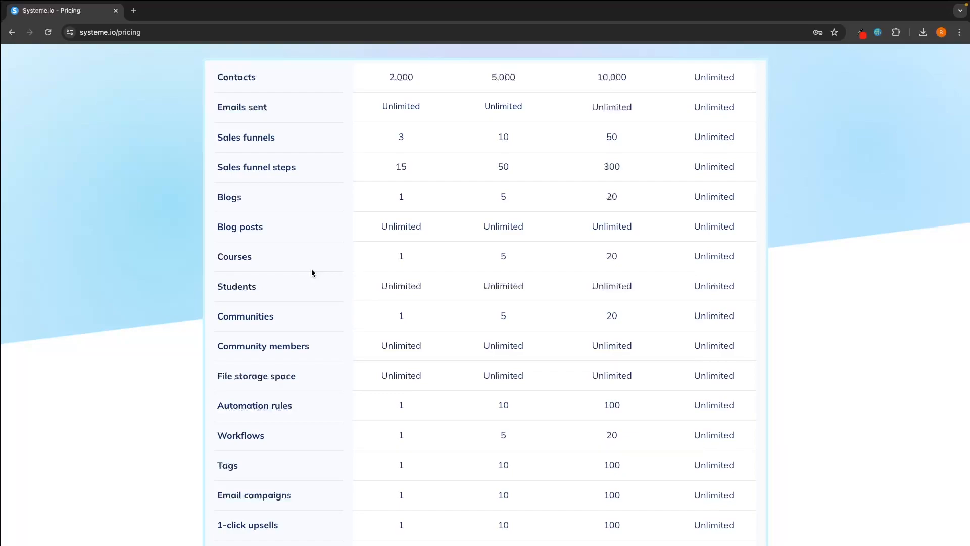
scroll(311, 270, "up", 3)
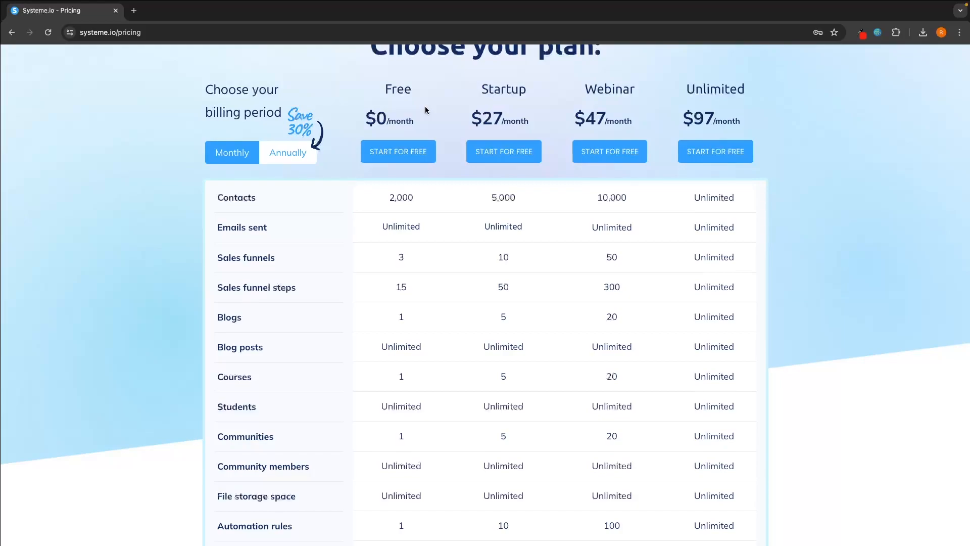
scroll(425, 109, "up", 2)
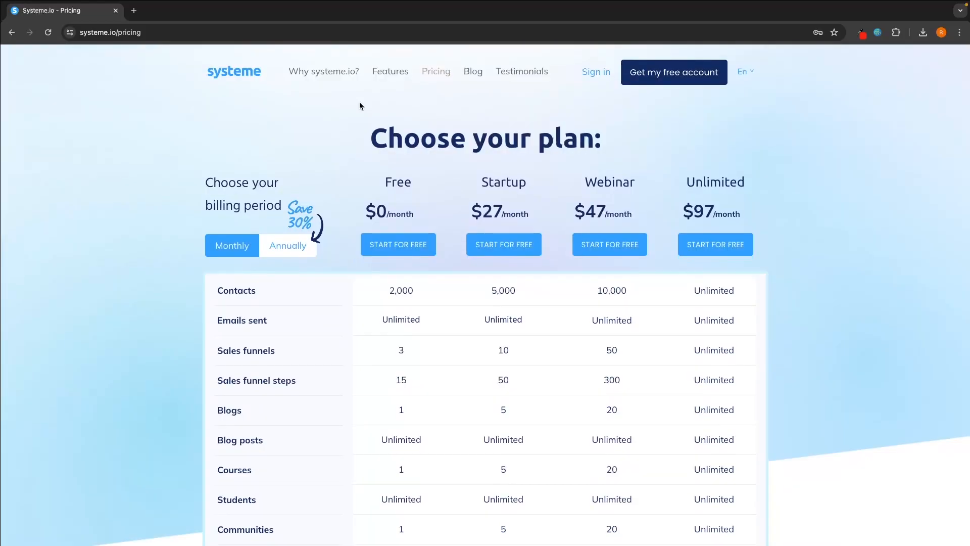
left_click(239, 77)
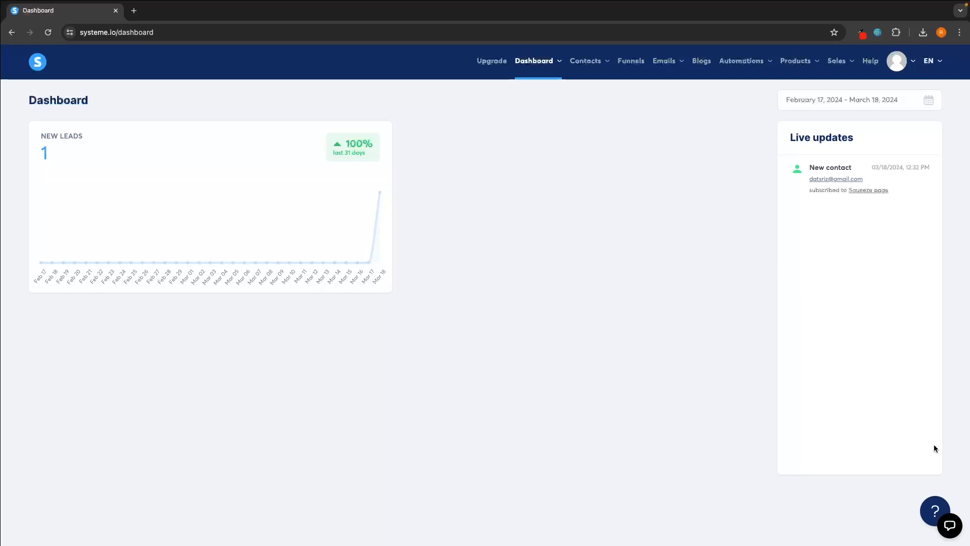
- Set the dashboard date range to February 1 – March 18
left_click(820, 103)
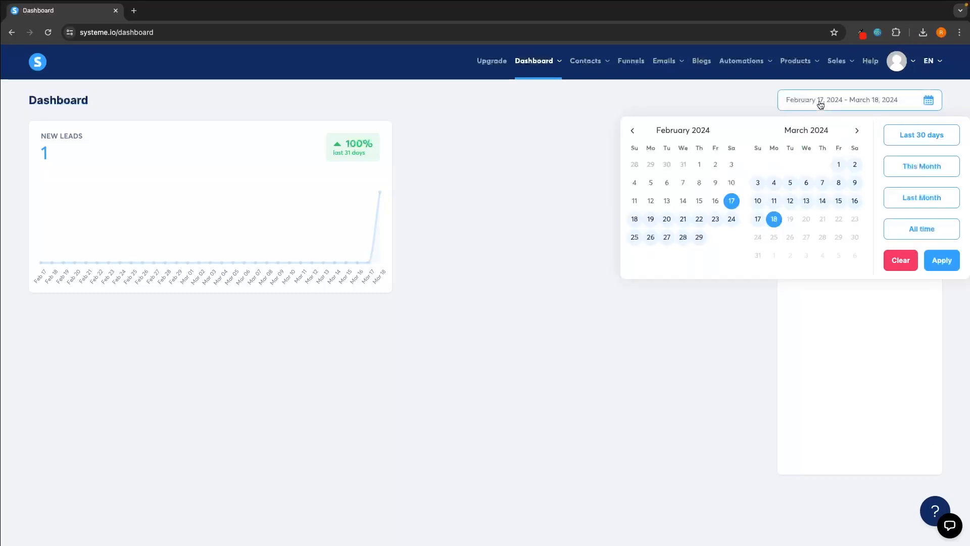
left_click(701, 165)
left_click(774, 219)
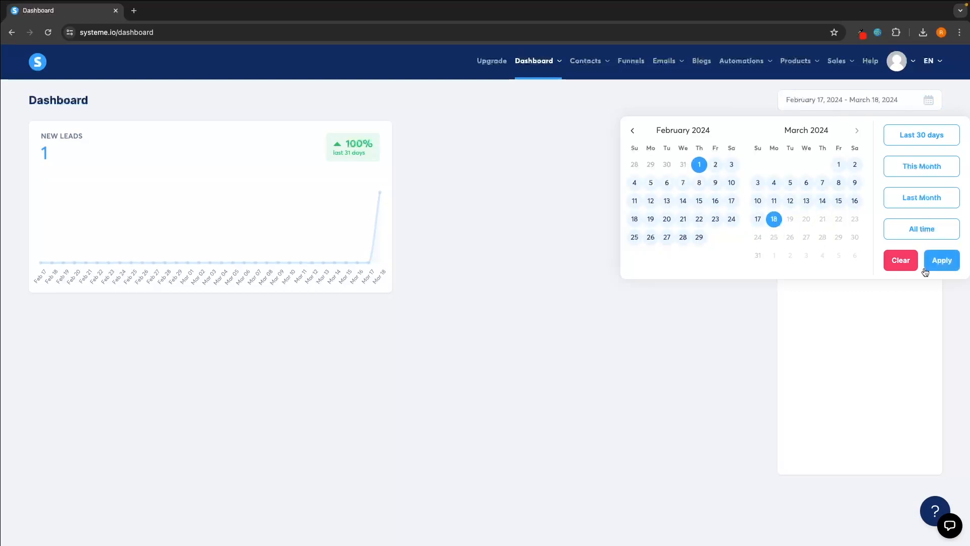
left_click(933, 265)
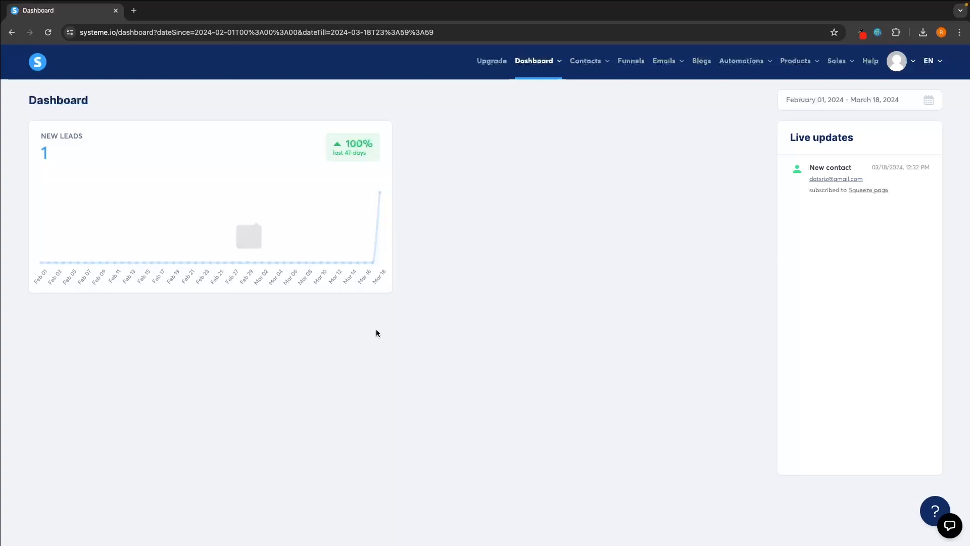
- Open Contacts > Contacts and look over the contacts list
mouse_move(589, 63)
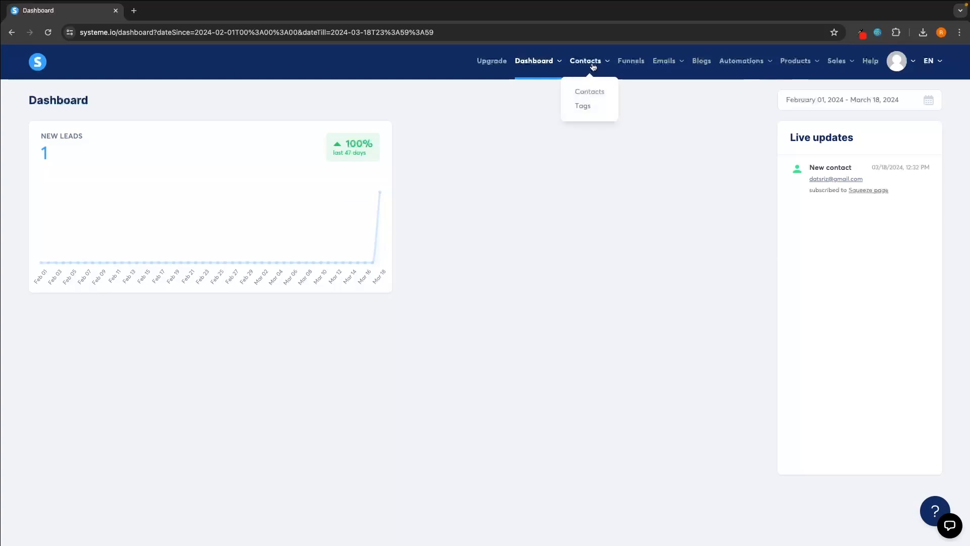
left_click(589, 93)
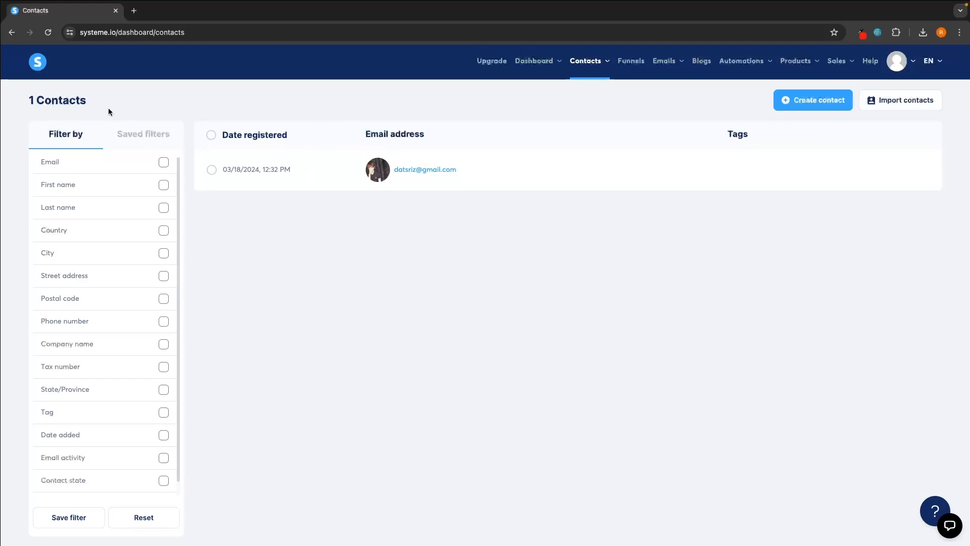
scroll(96, 427, "down", 1)
scroll(97, 428, "up", 1)
- Open the funnels list and look over the top navigation menus
left_click(639, 72)
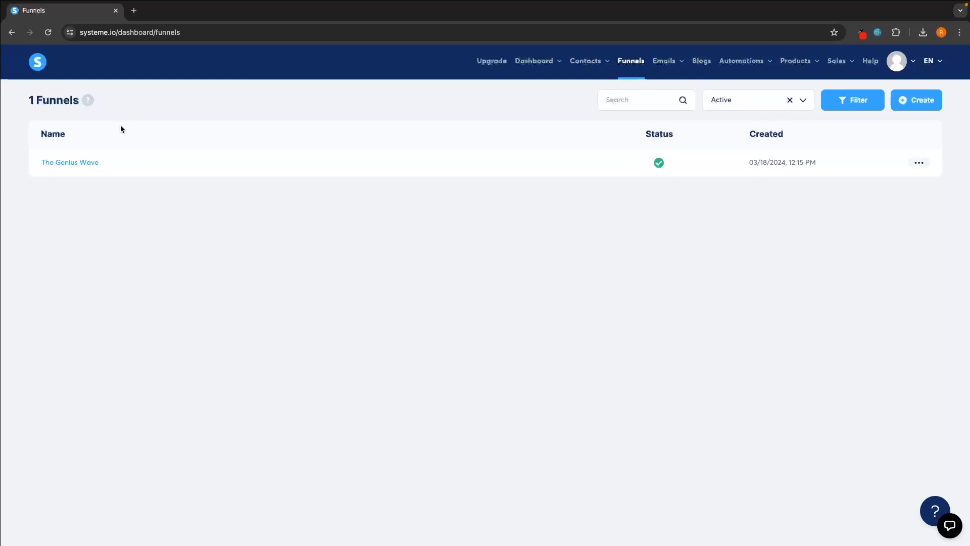
mouse_move(678, 60)
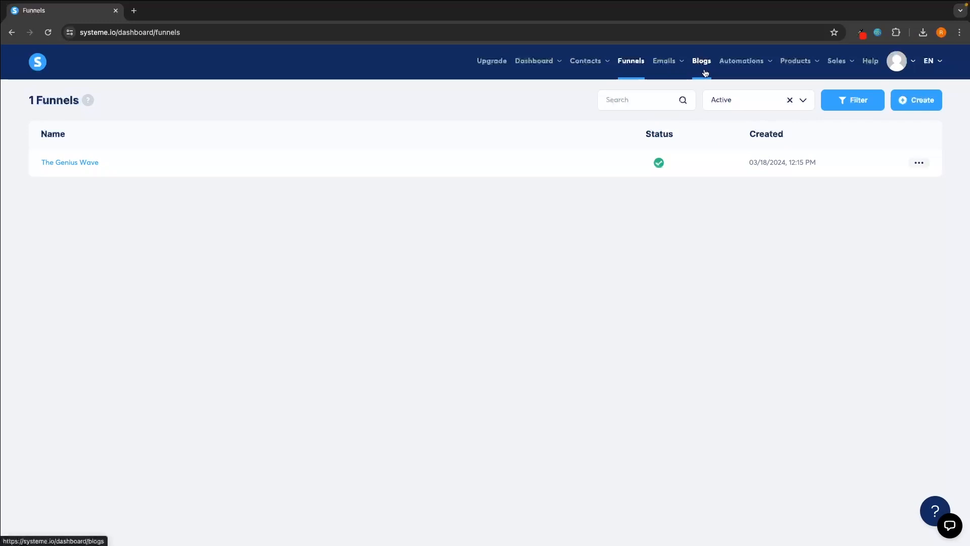
mouse_move(741, 61)
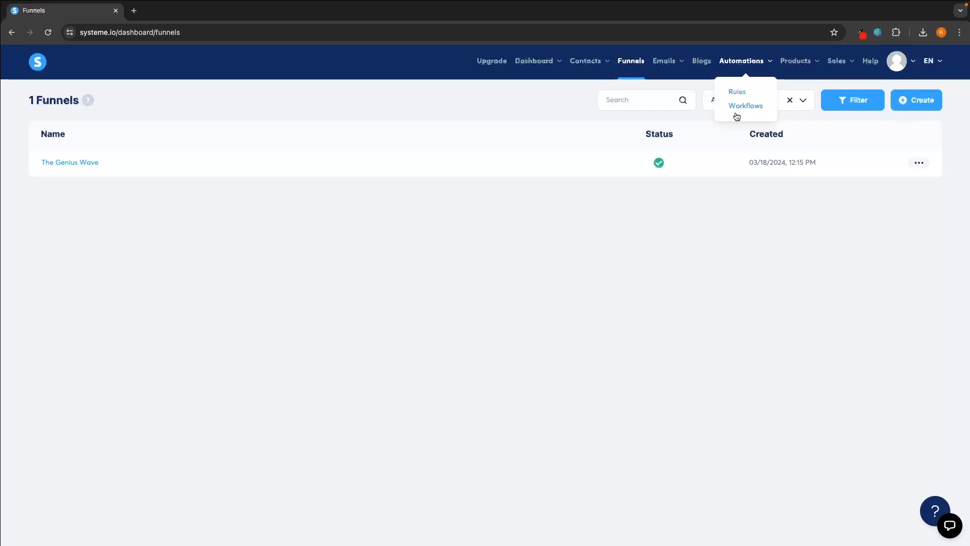
mouse_move(803, 63)
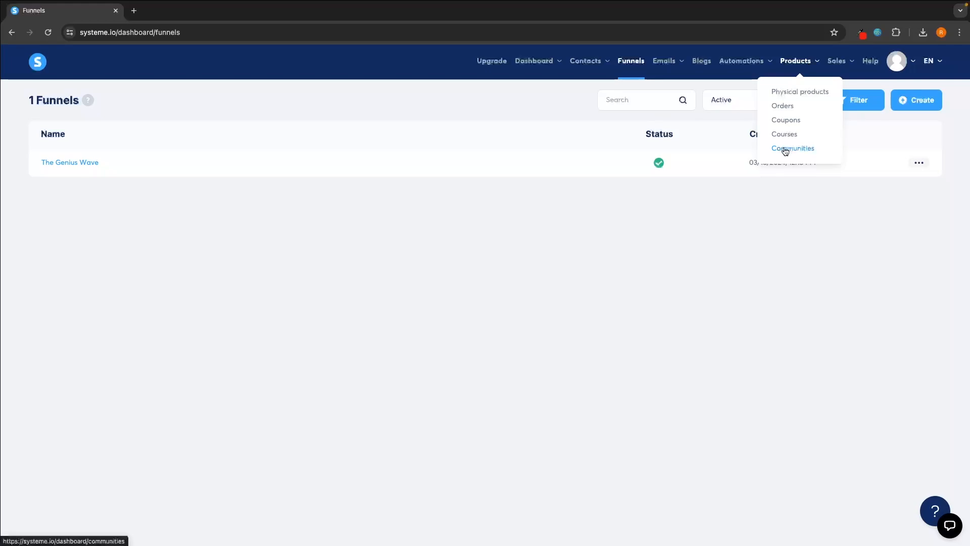
mouse_move(839, 63)
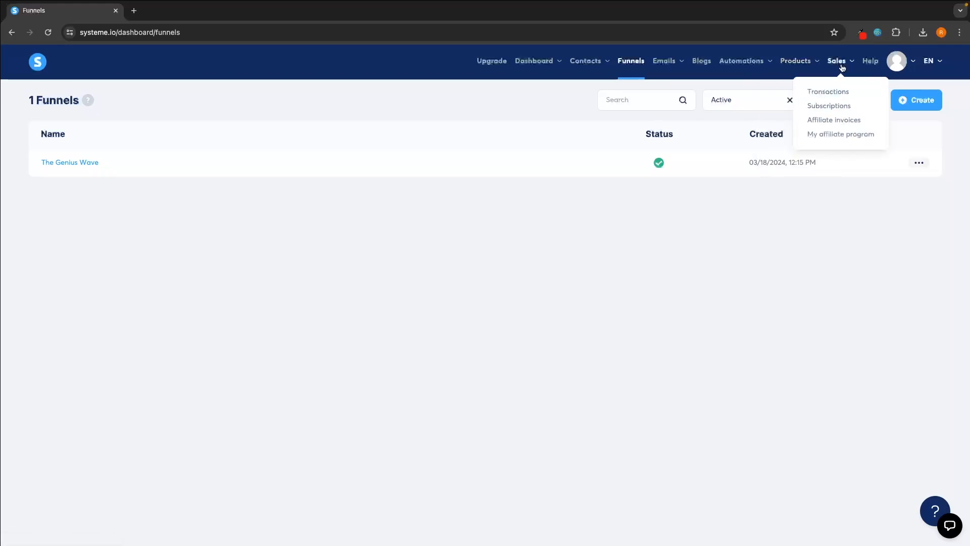
- View the Sales > Transactions page, then return to the dashboard
left_click(831, 92)
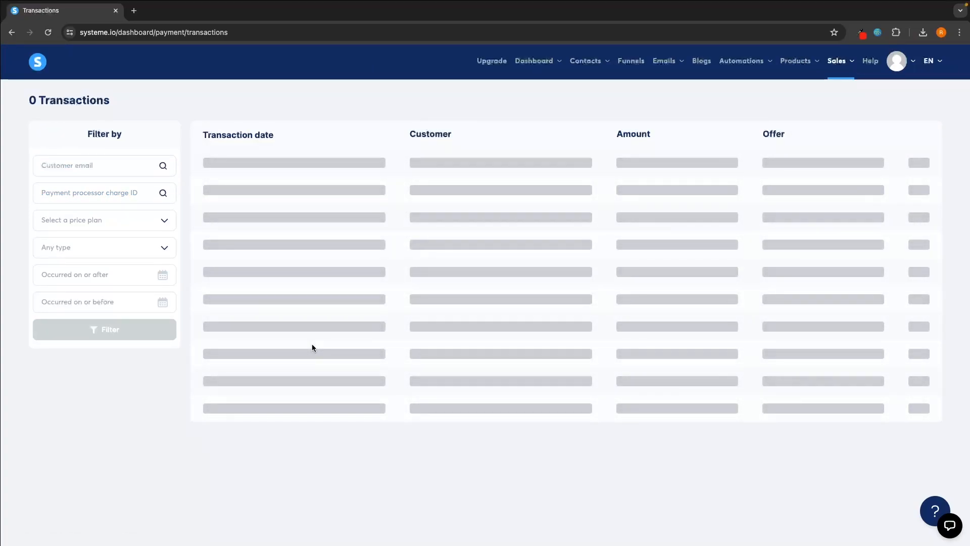
mouse_move(896, 63)
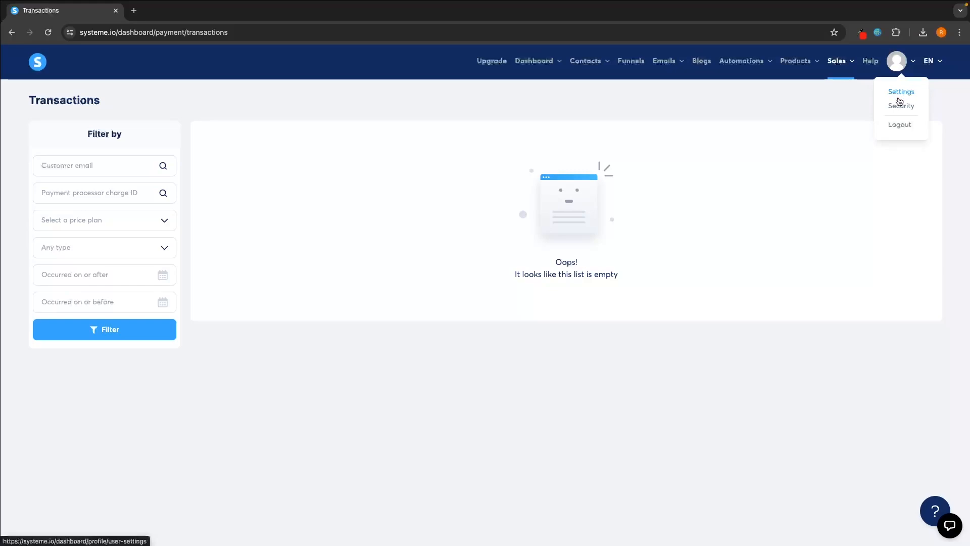
left_click(40, 65)
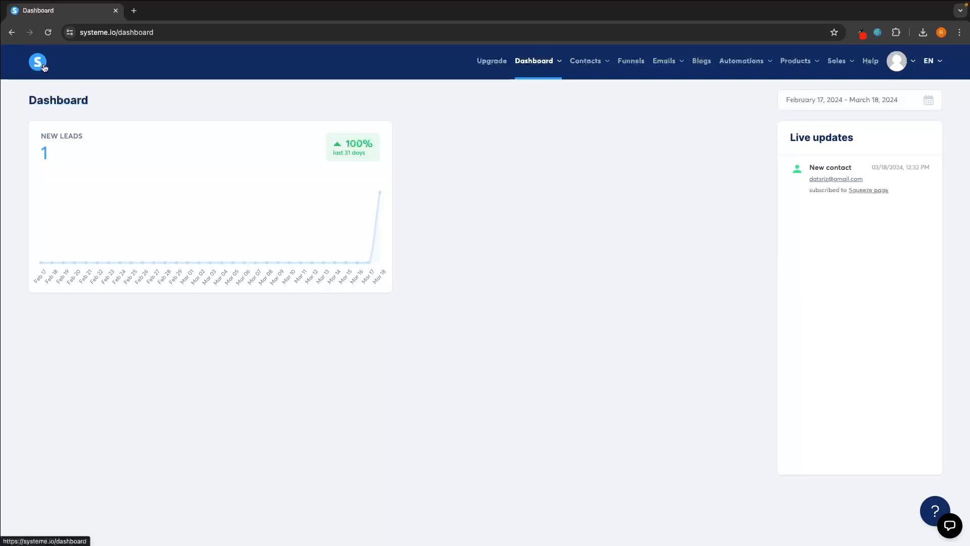
- From the funnels list, start a new funnel named Test
left_click(630, 61)
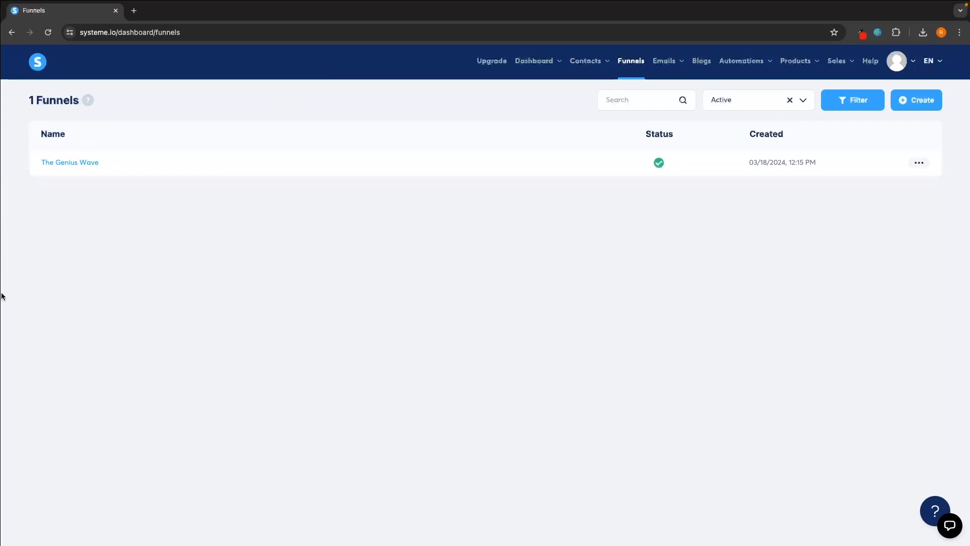
left_click(935, 109)
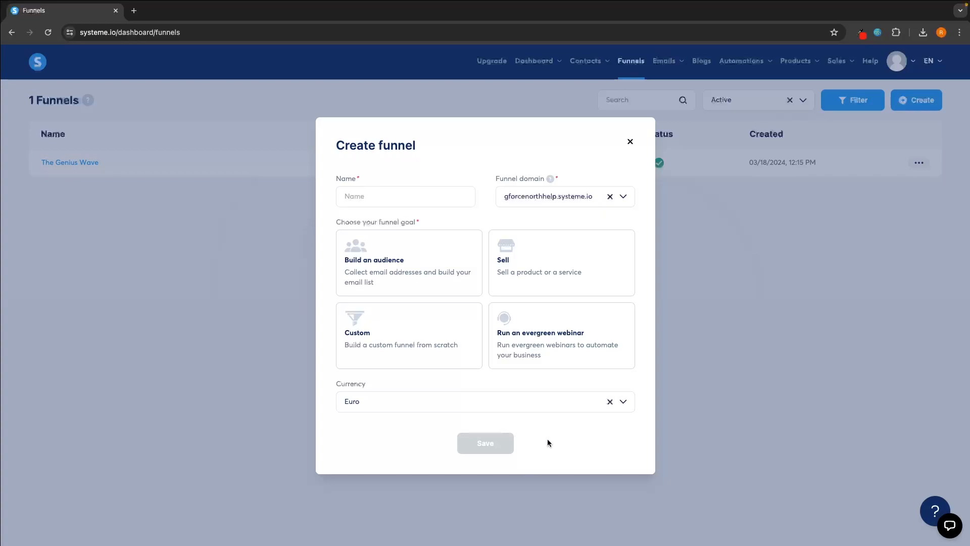
left_click(368, 201)
type("Test")
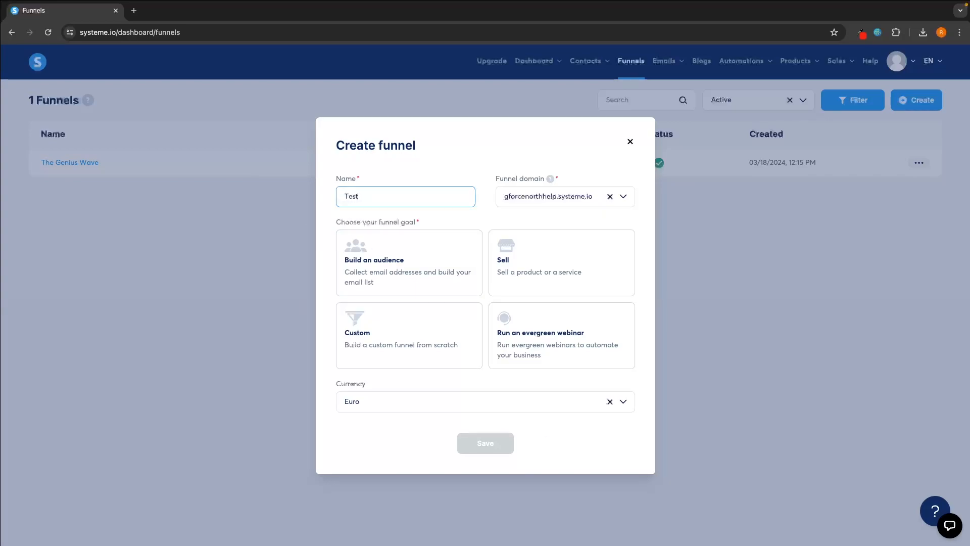
left_click_drag(338, 228, 425, 221)
left_click(447, 225)
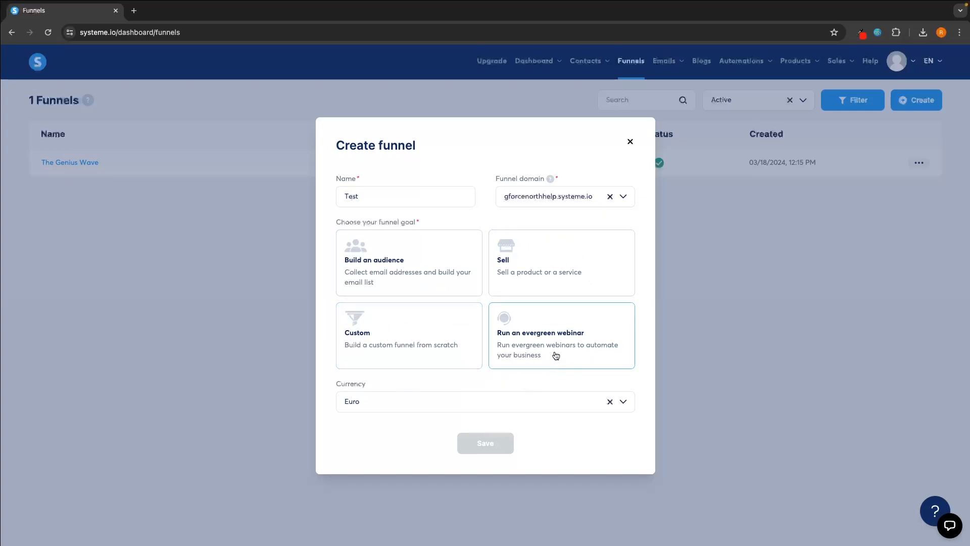
- Choose the Build an audience goal and U.S. Dollar currency, then close the form unsaved
left_click(437, 270)
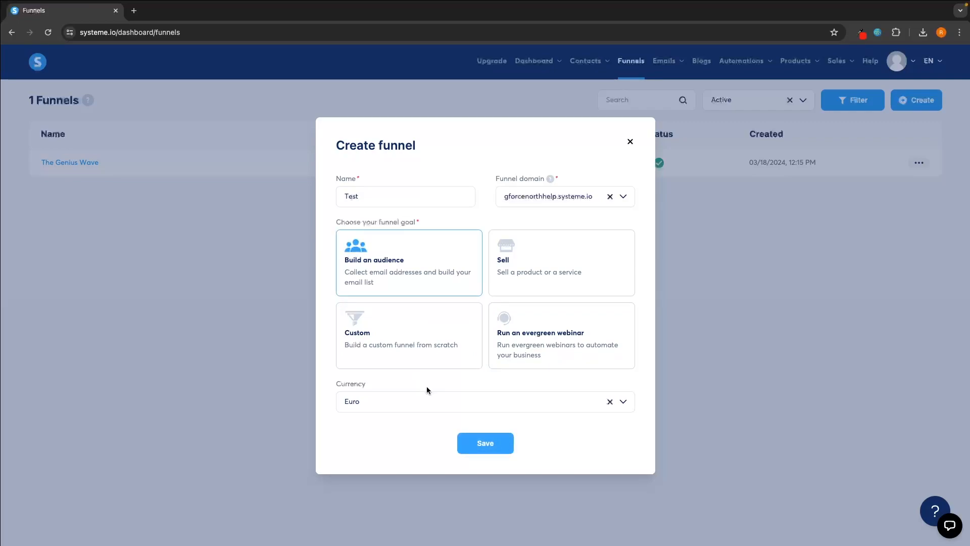
left_click(418, 400)
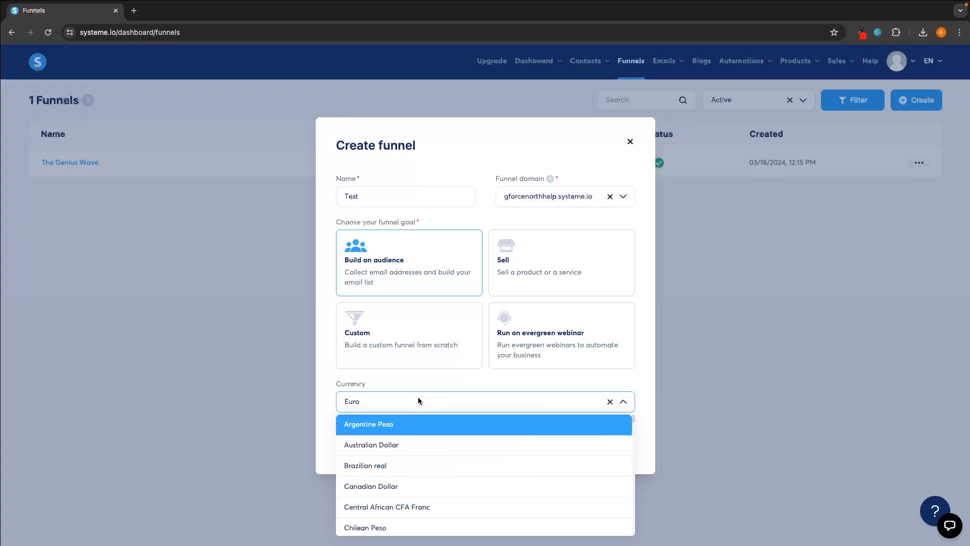
type("u.s")
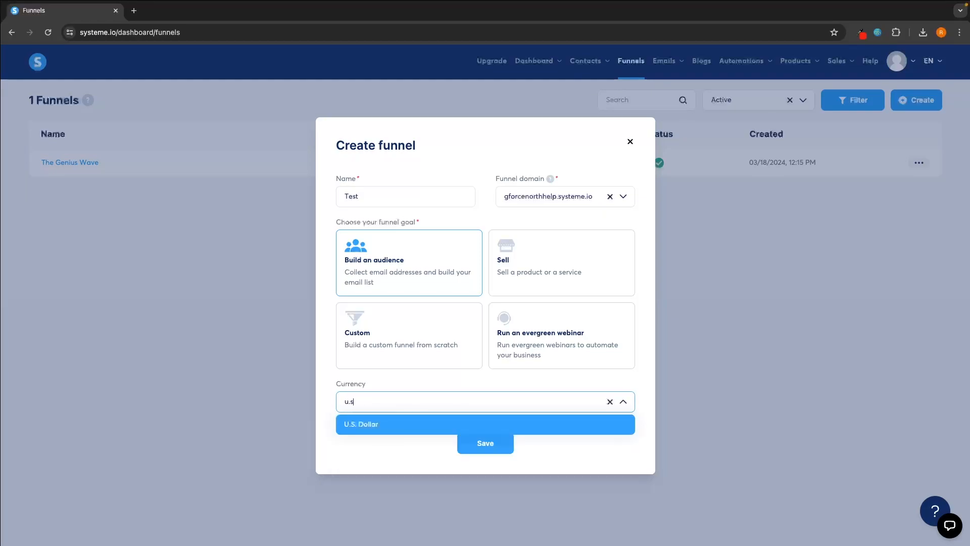
left_click(409, 420)
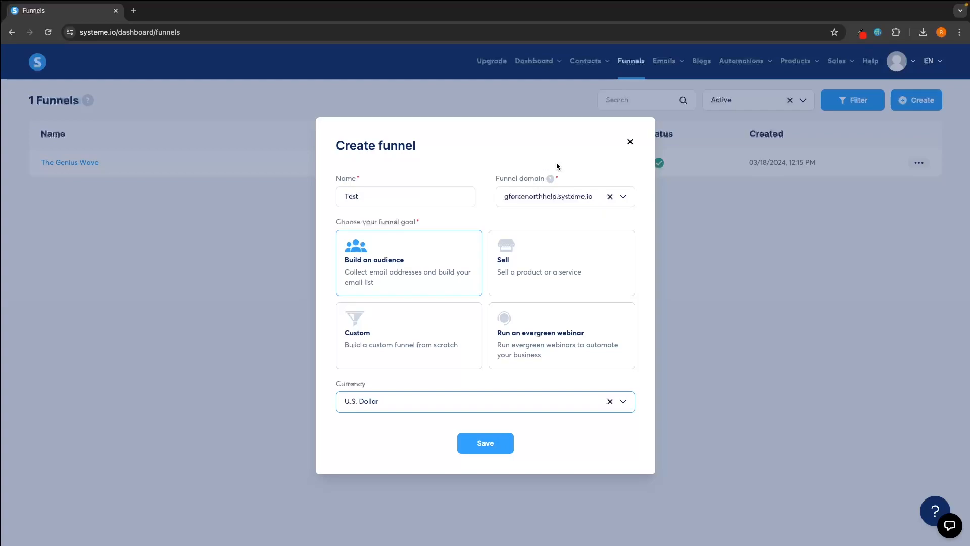
left_click(630, 142)
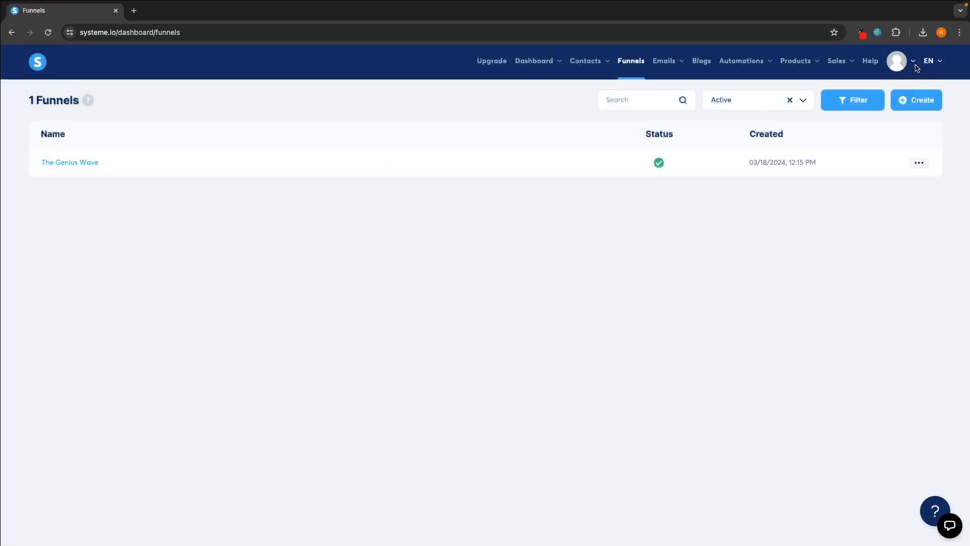
- View Settings > Custom domains and its Add domain form, then return to the funnels list
mouse_move(907, 63)
left_click(903, 91)
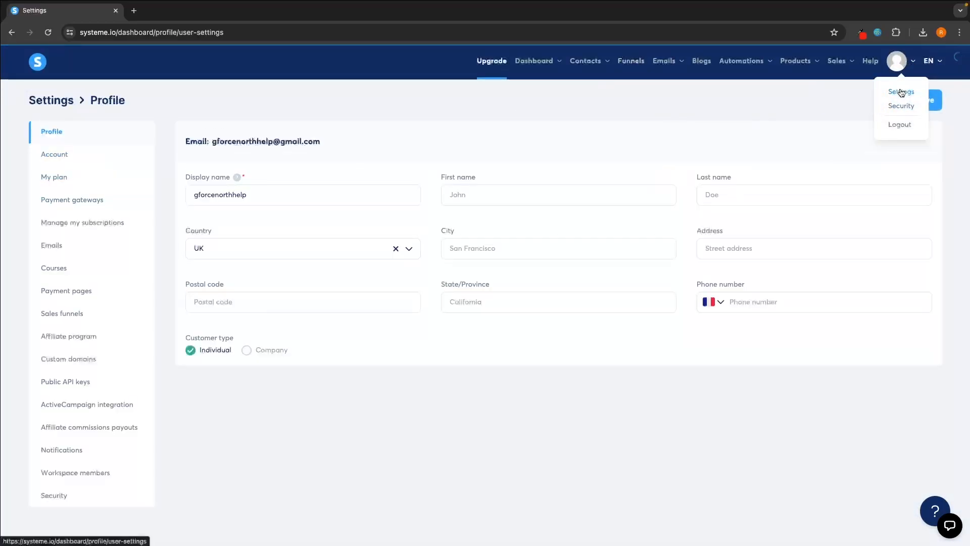
left_click(56, 361)
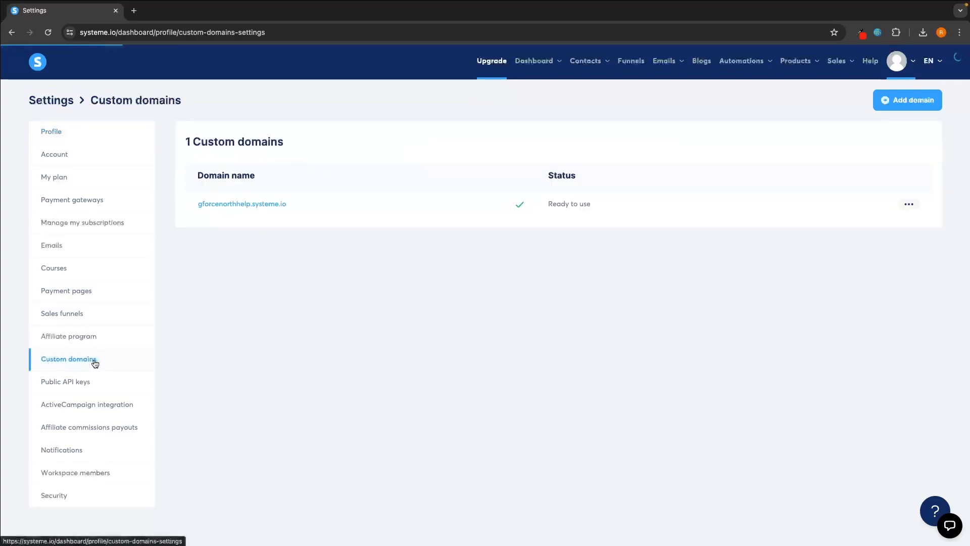
left_click(890, 106)
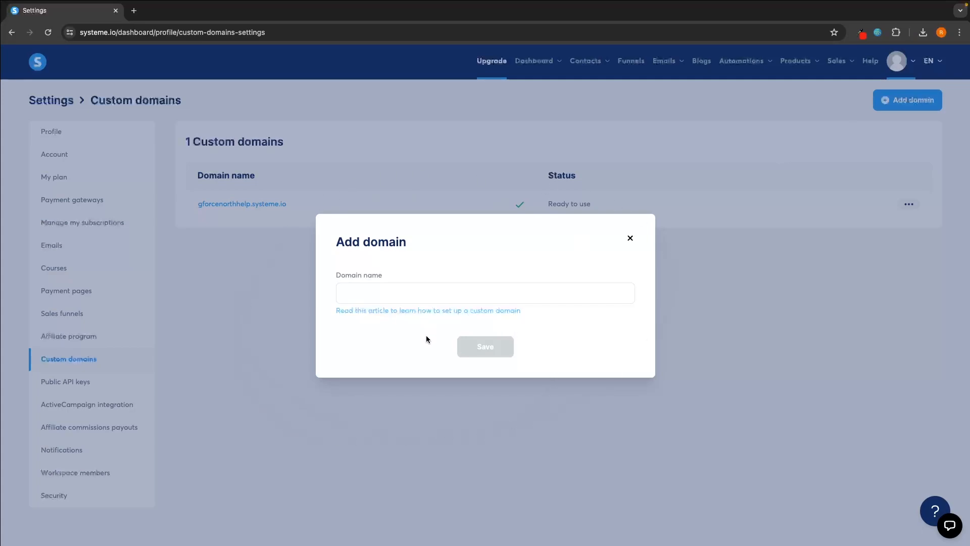
left_click(631, 238)
left_click(631, 62)
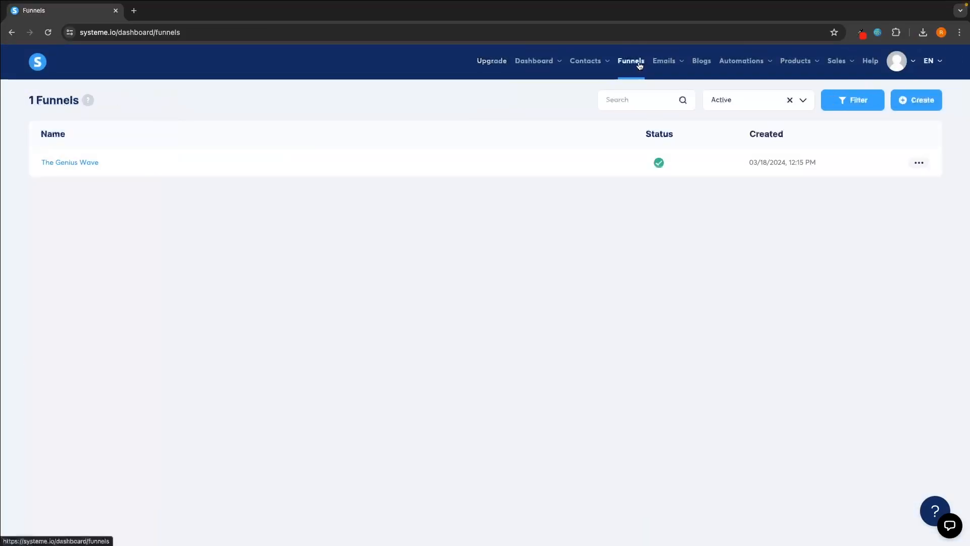
- Save funnel Test with the Build an audience goal and U.S. Dollar currency, then open it
left_click(905, 101)
left_click(377, 194)
type("Te")
left_click(400, 247)
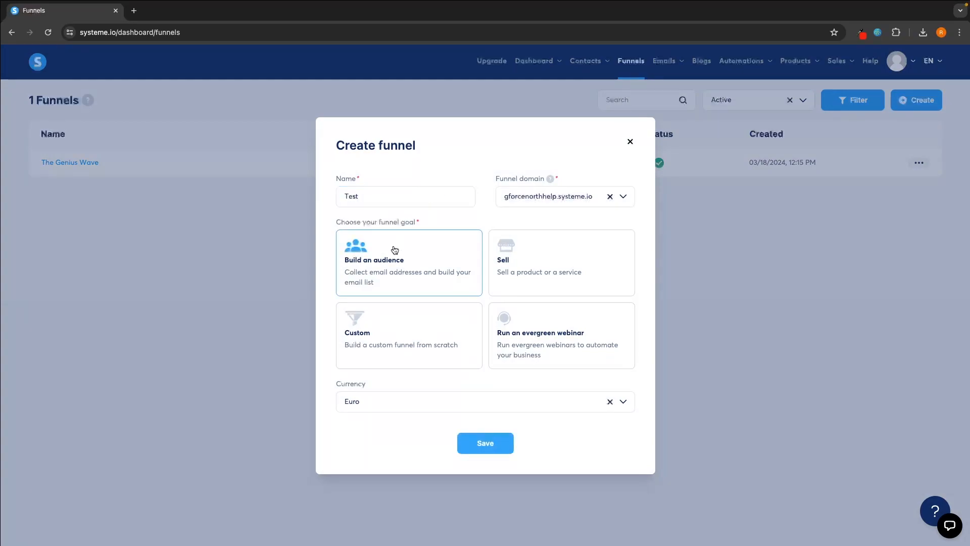
left_click(387, 401)
type("us")
key("BackSpace")
key("BackSpace")
type("u.s")
key("Return")
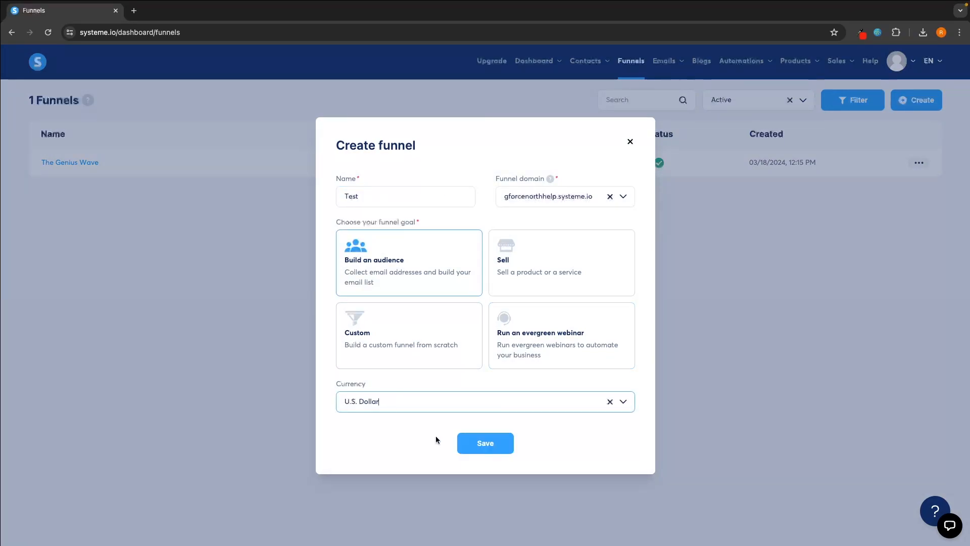
left_click(478, 447)
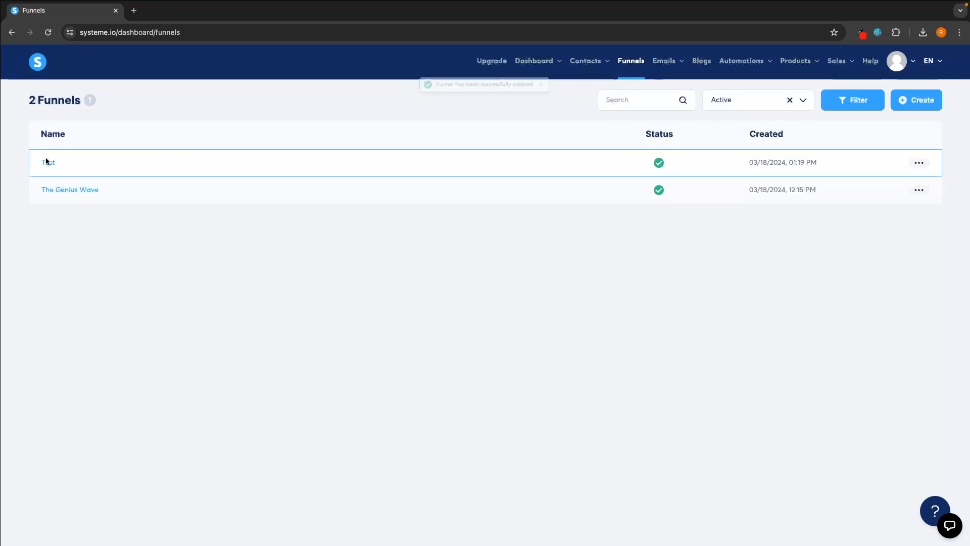
left_click(48, 161)
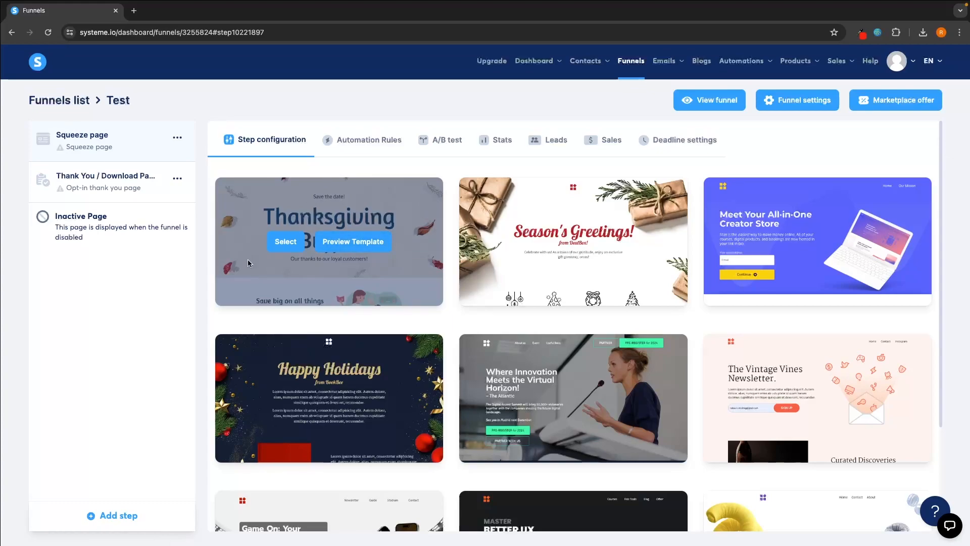
- Select the Season's Greetings template for the Squeeze page and open it in the editor
scroll(771, 232, "down", 3)
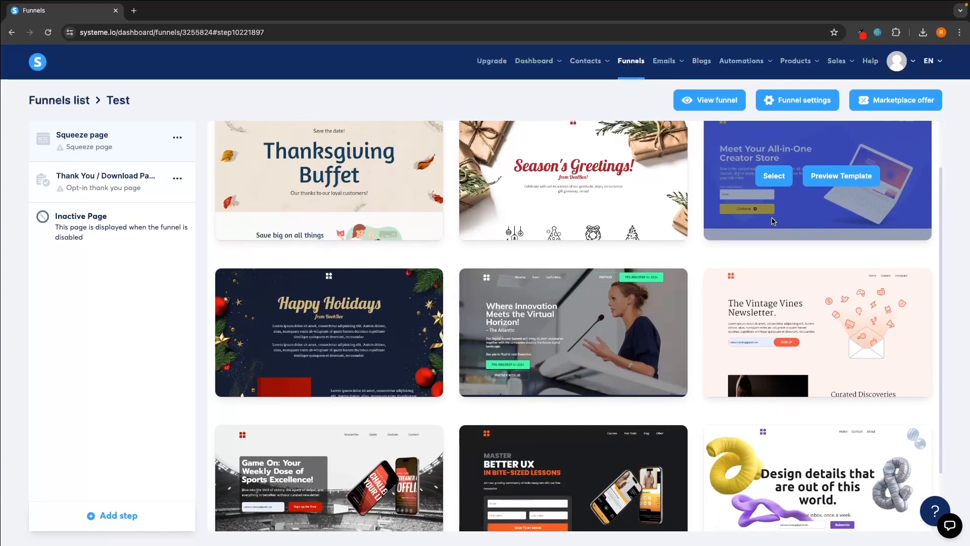
left_click(806, 500)
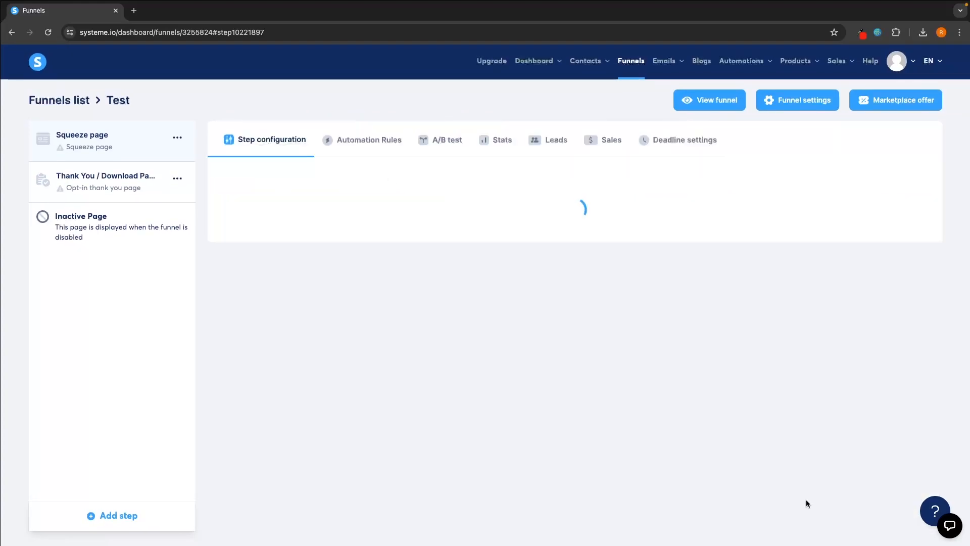
scroll(811, 425, "down", 10)
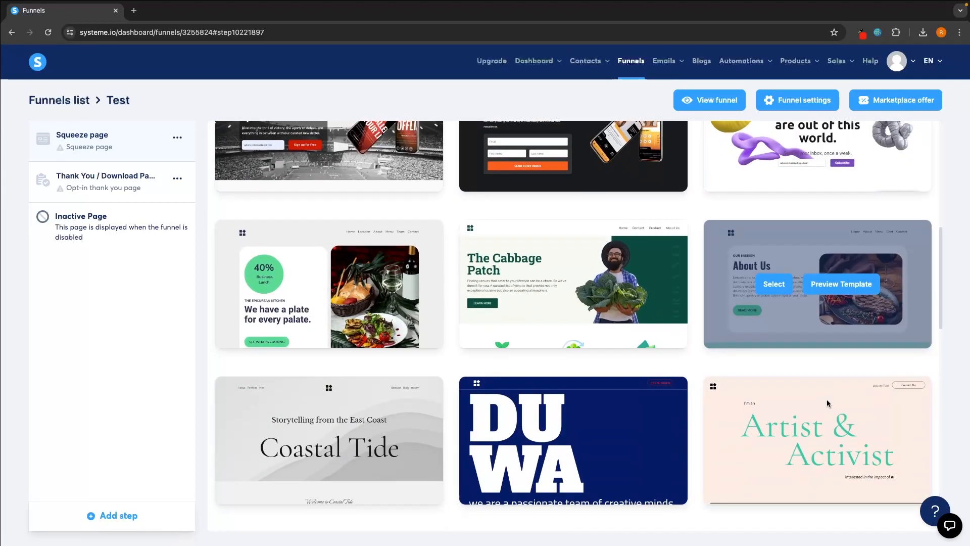
scroll(828, 403, "down", 11)
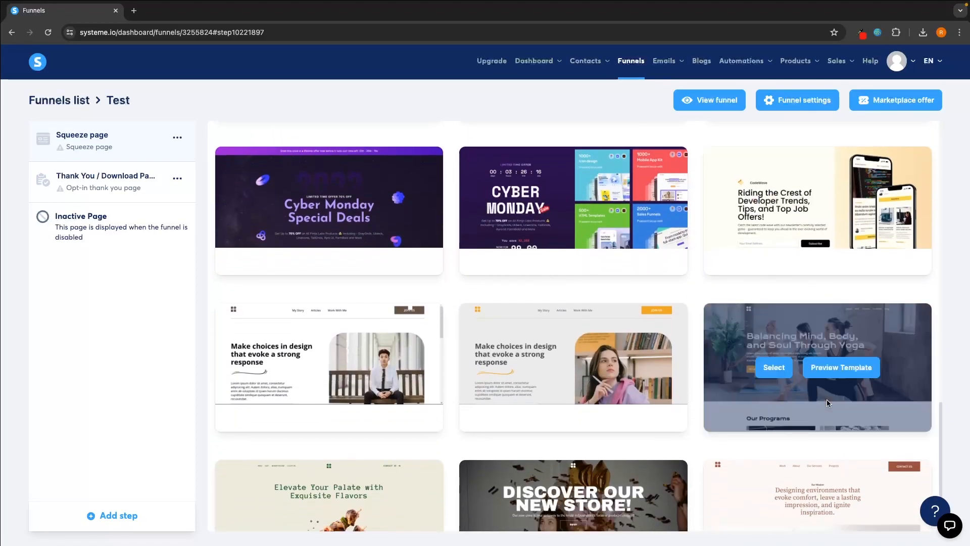
scroll(827, 402, "up", 20)
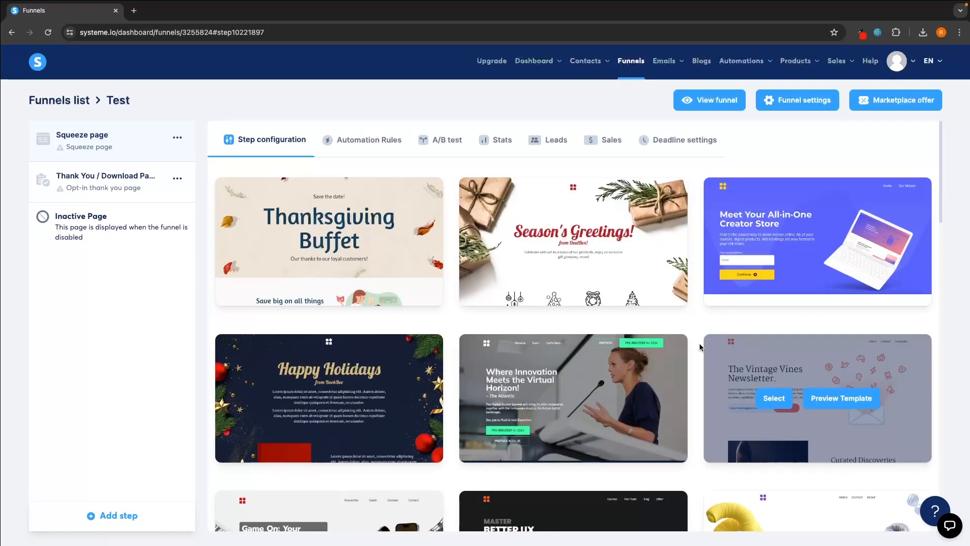
left_click(533, 243)
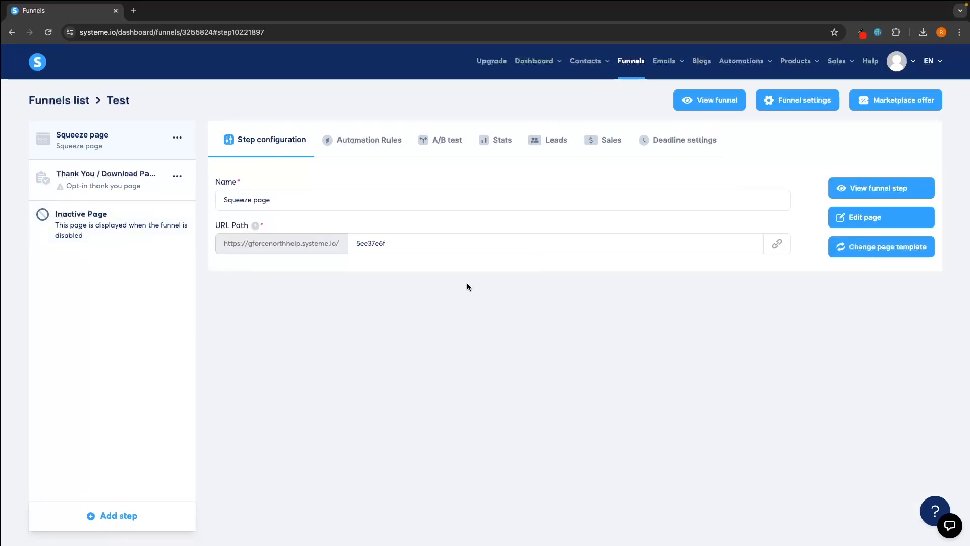
left_click(878, 218)
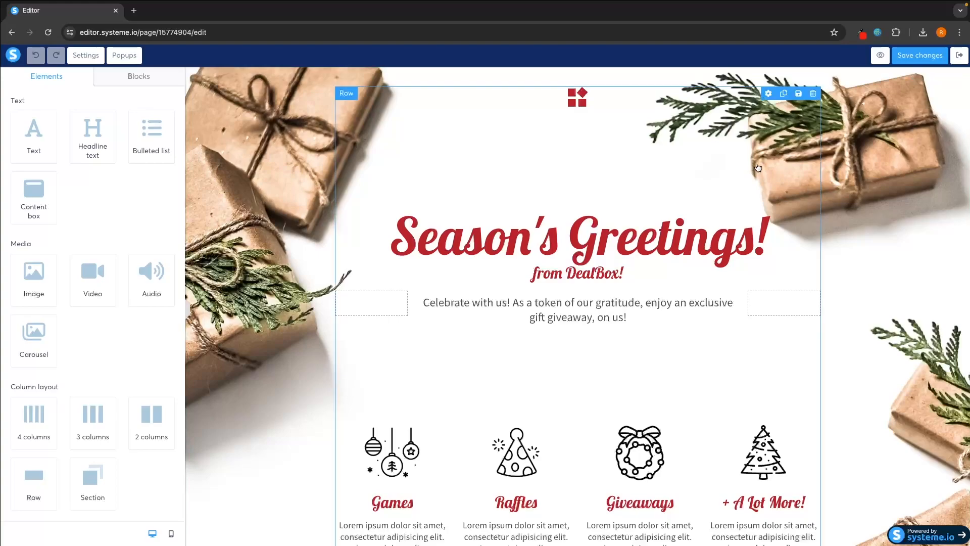
- Overwrite the 'Season's Greetings!' headline text with 'G-Force North'
left_click(417, 233)
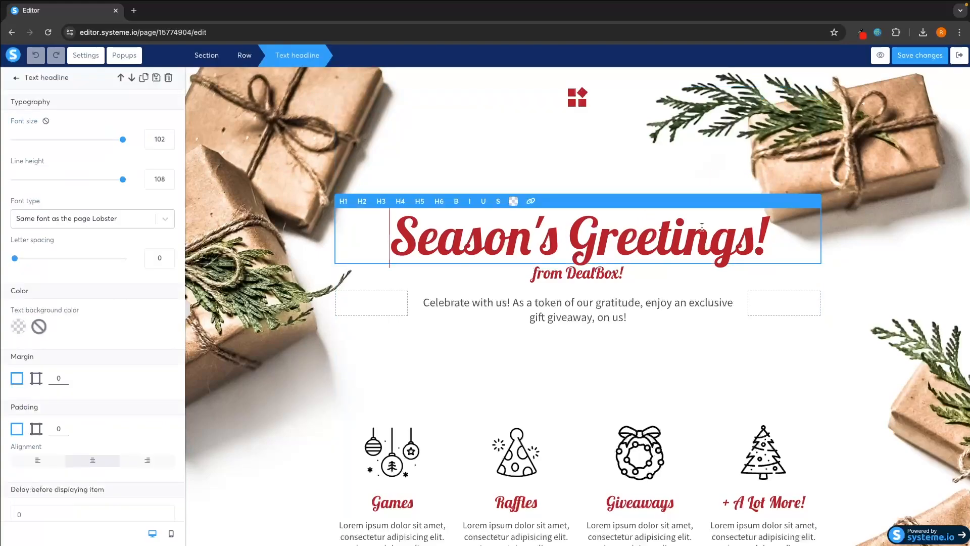
left_click_drag(766, 230, 387, 227)
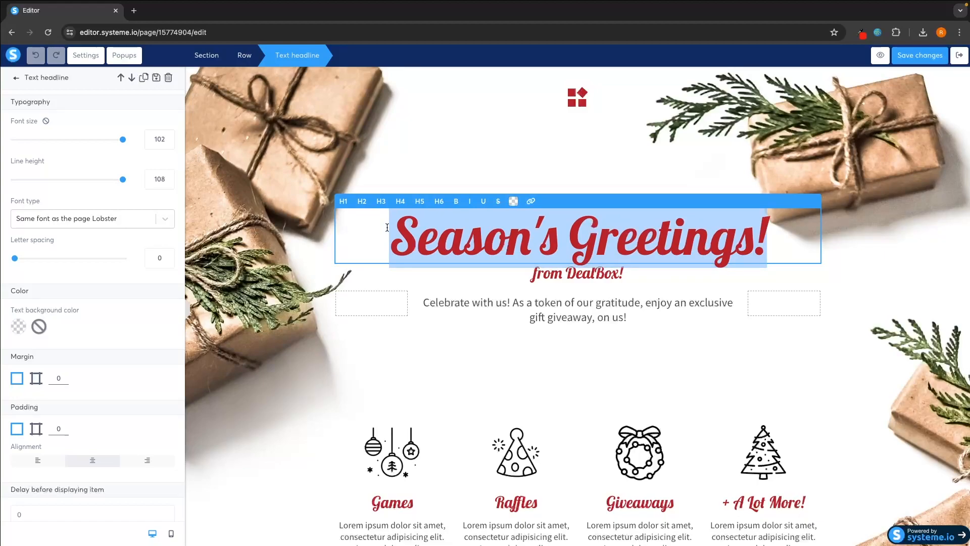
type("G-Force")
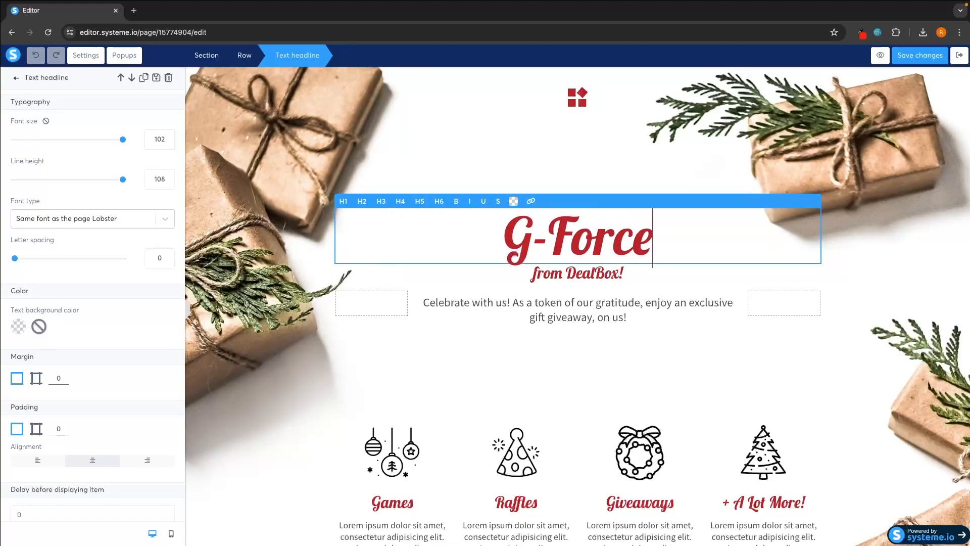
type(" North")
left_click(417, 170)
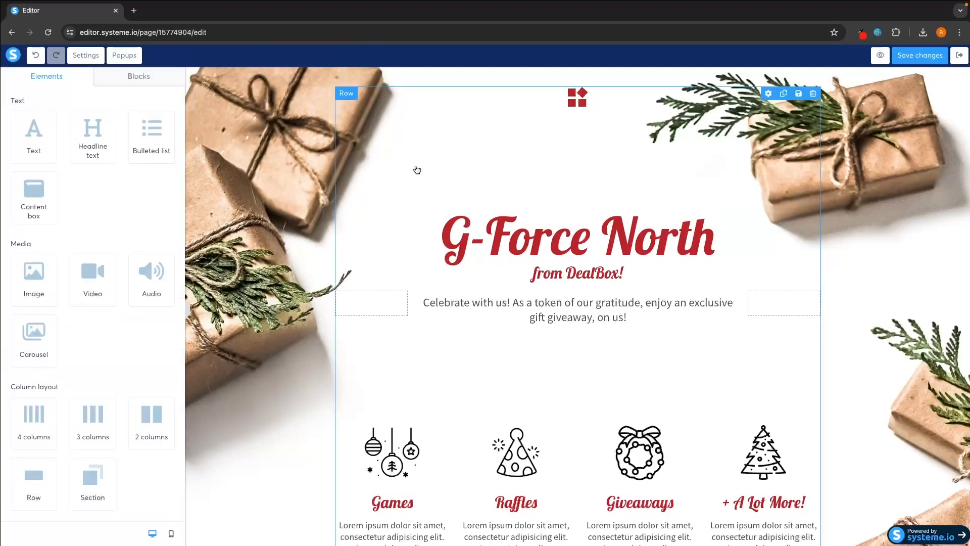
scroll(430, 254, "down", 1)
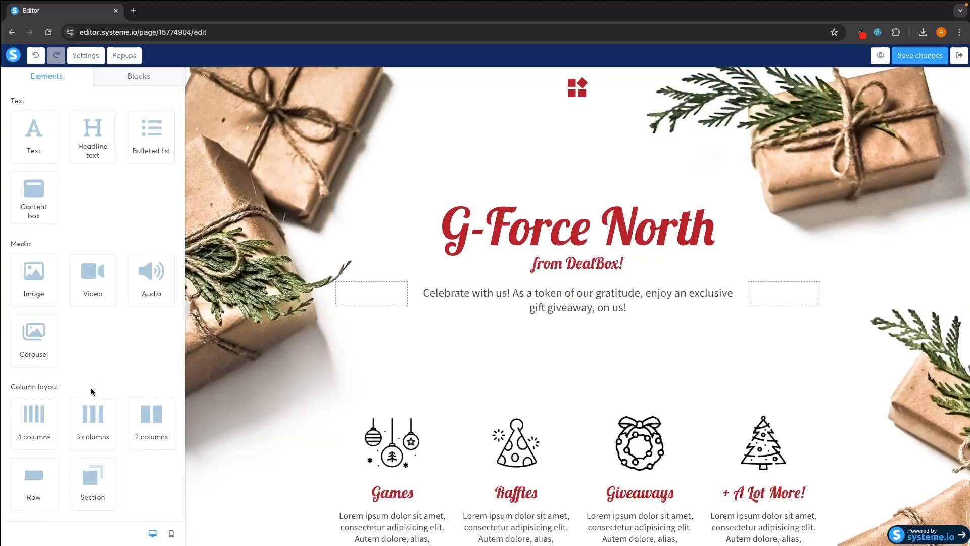
left_click_drag(33, 281, 557, 206)
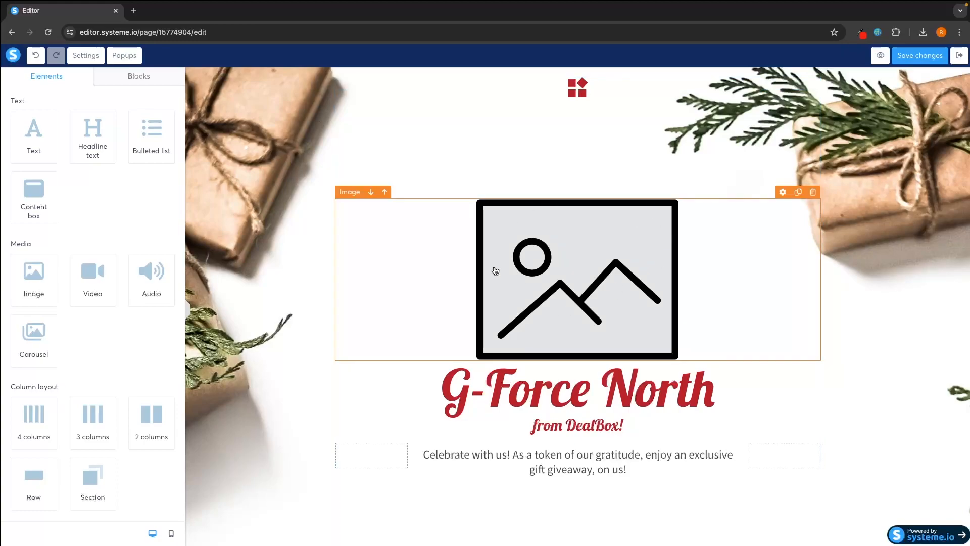
left_click(566, 283)
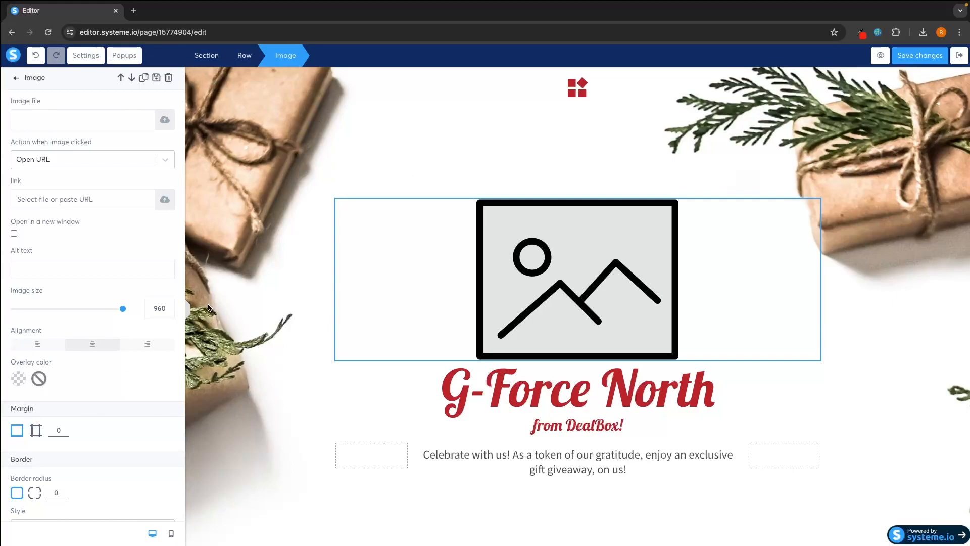
left_click(164, 120)
left_click(477, 327)
left_click(531, 249)
double_click(525, 249)
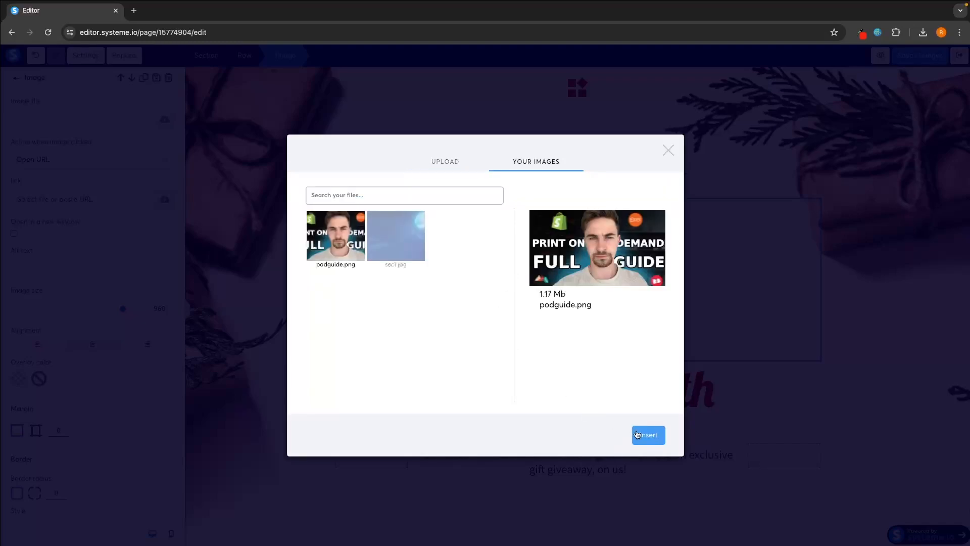
left_click(636, 434)
scroll(667, 354, "down", 1)
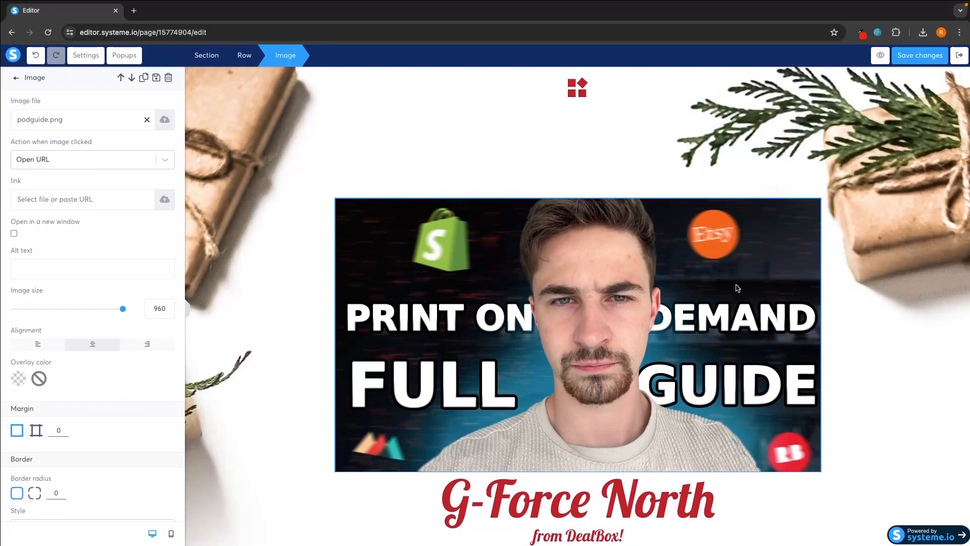
left_click(737, 263)
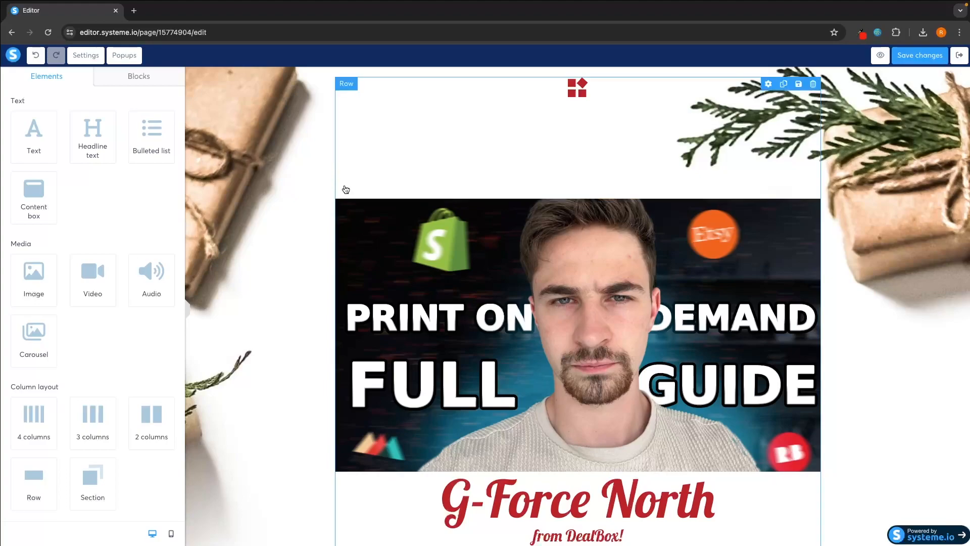
left_click(812, 192)
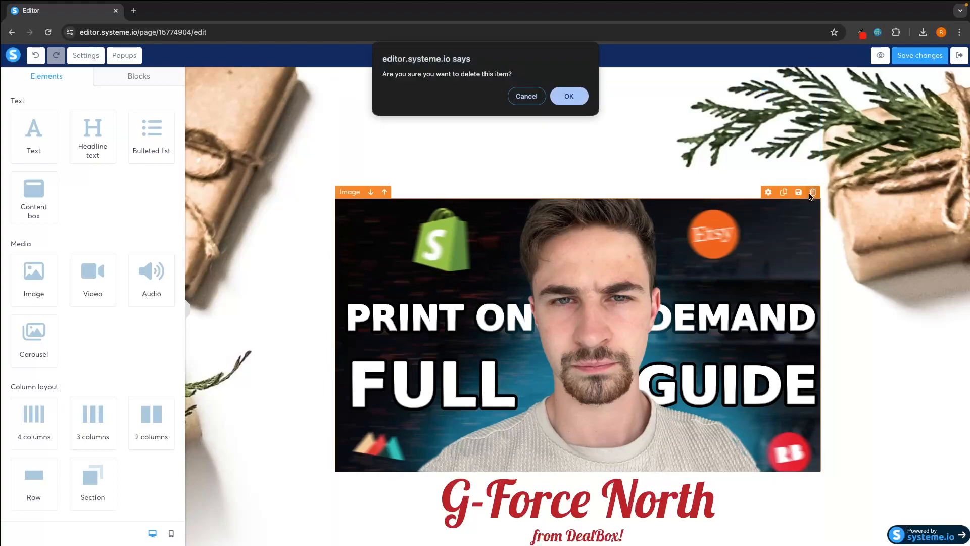
left_click(567, 95)
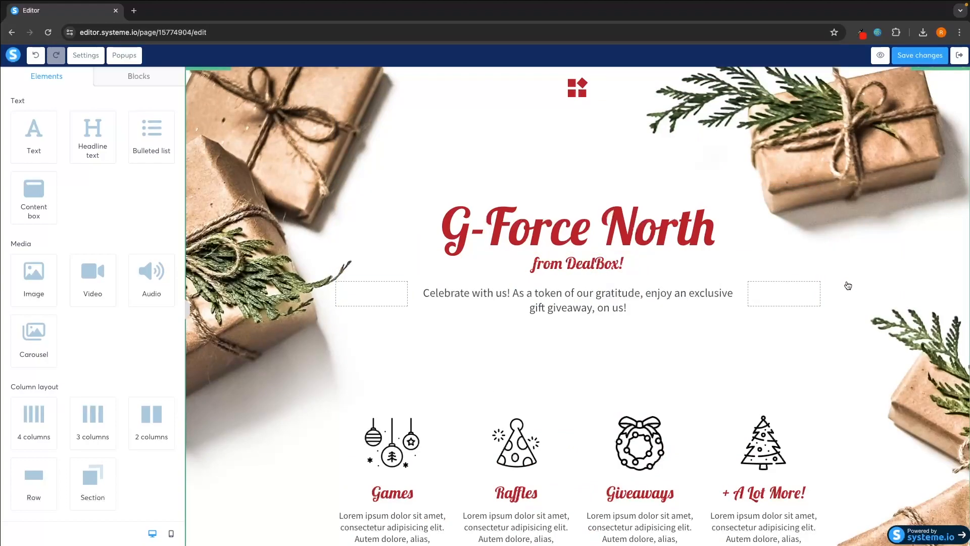
scroll(848, 286, "down", 4)
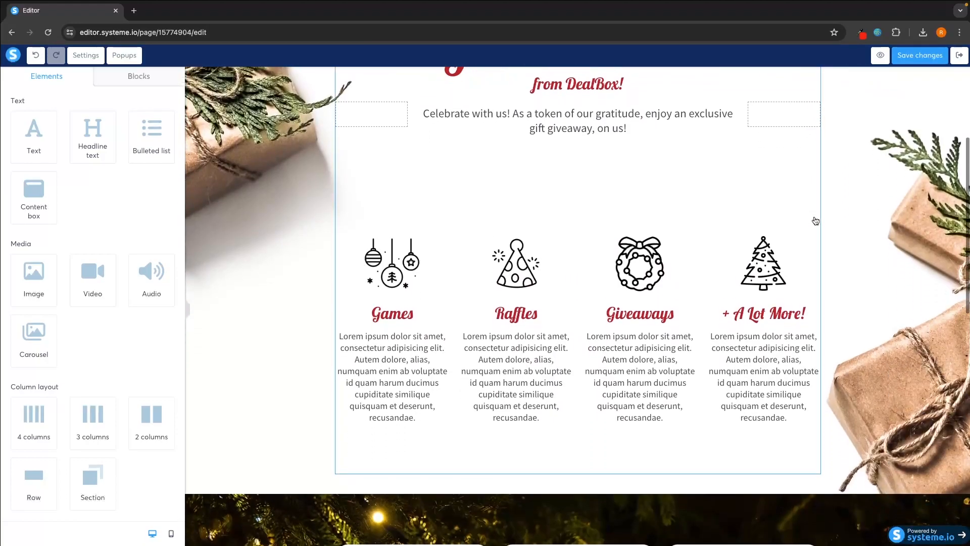
- Replace the Games description with placeholder text 'fgjlegnjrngjlkrengrej'
left_click(403, 242)
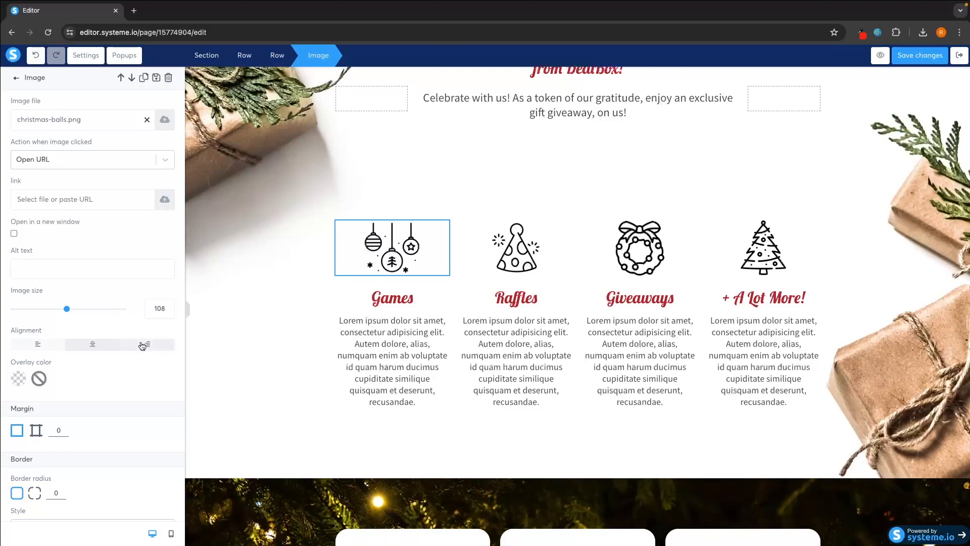
scroll(125, 369, "down", 3)
scroll(126, 372, "up", 3)
left_click(409, 331)
left_click_drag(425, 412, 338, 320)
type("fgjlegnjrngjlkrengrej")
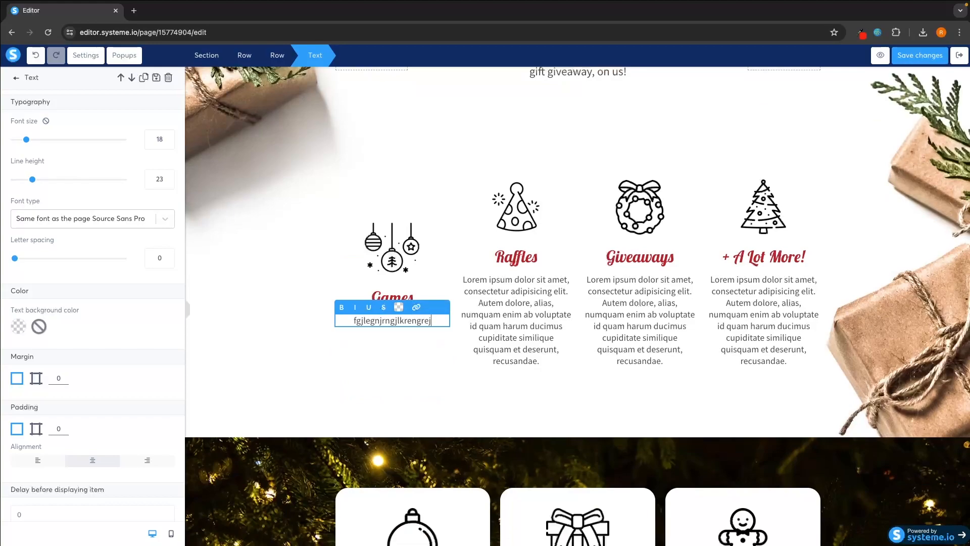
- Replace the Raffles description with placeholder text 'rgklrjglkrelgk'
left_click(519, 329)
triple_click(520, 329)
type("rgklrjglkrelgk")
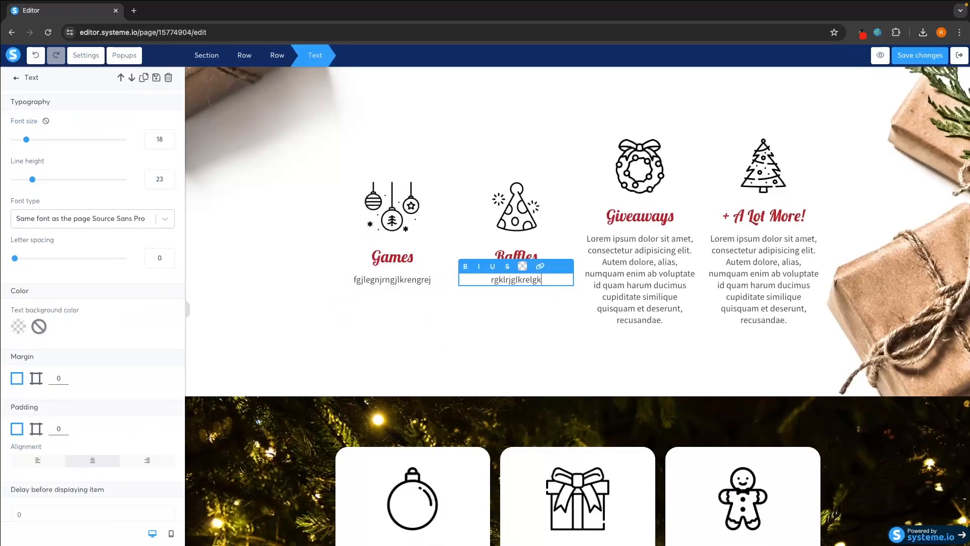
left_click(531, 340)
scroll(537, 347, "up", 5)
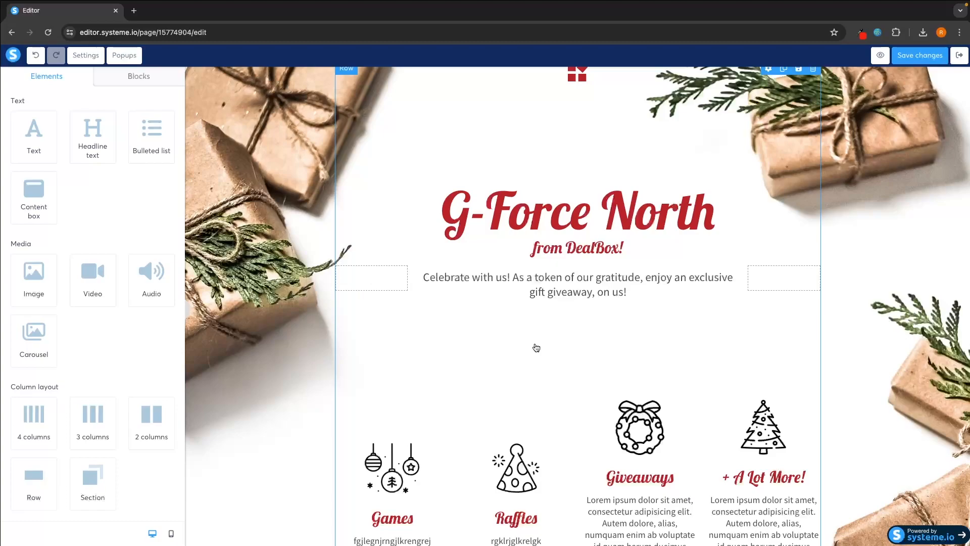
- Save the page changes, leave the editor and dismiss the profile notice on the dashboard
left_click(959, 55)
left_click(502, 318)
left_click(65, 74)
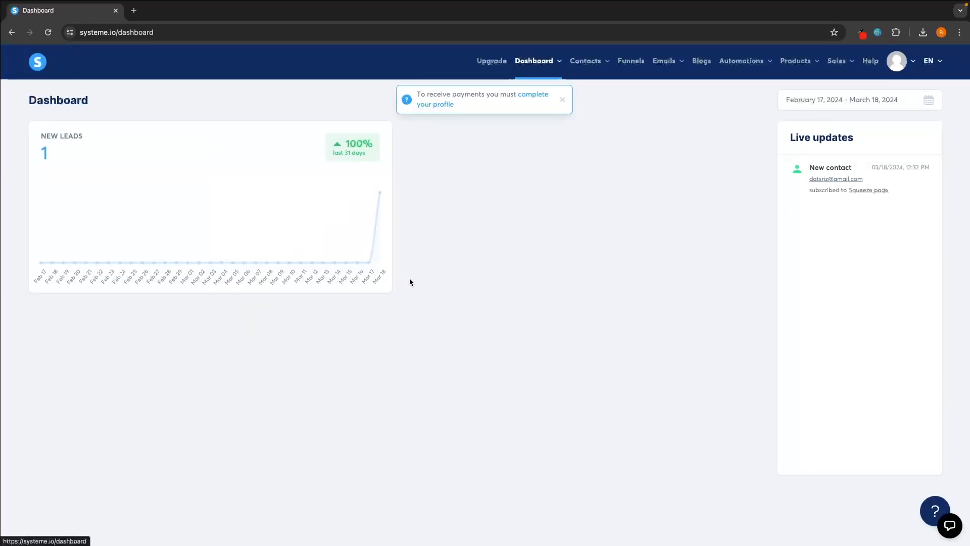
left_click(563, 101)
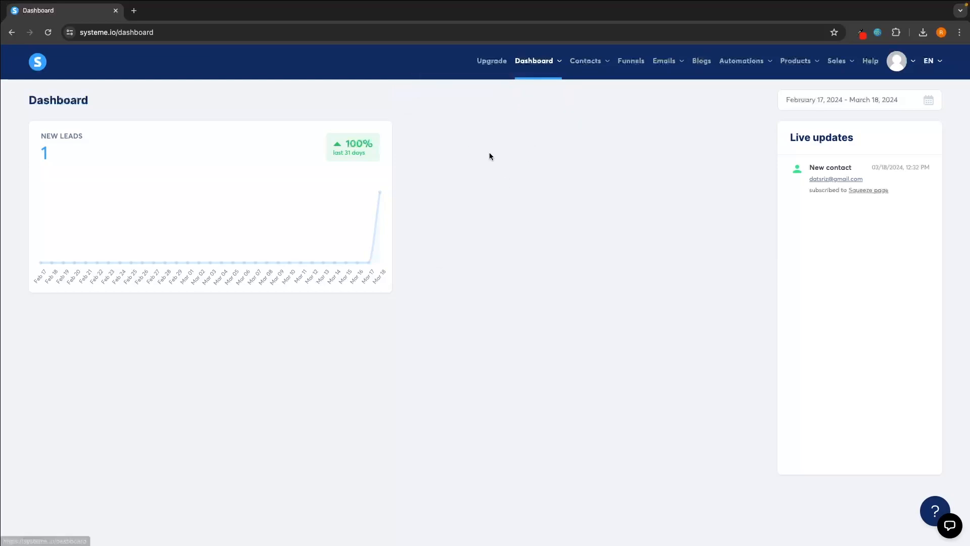
- Start a new blog named Test from the Blogs page
left_click(707, 63)
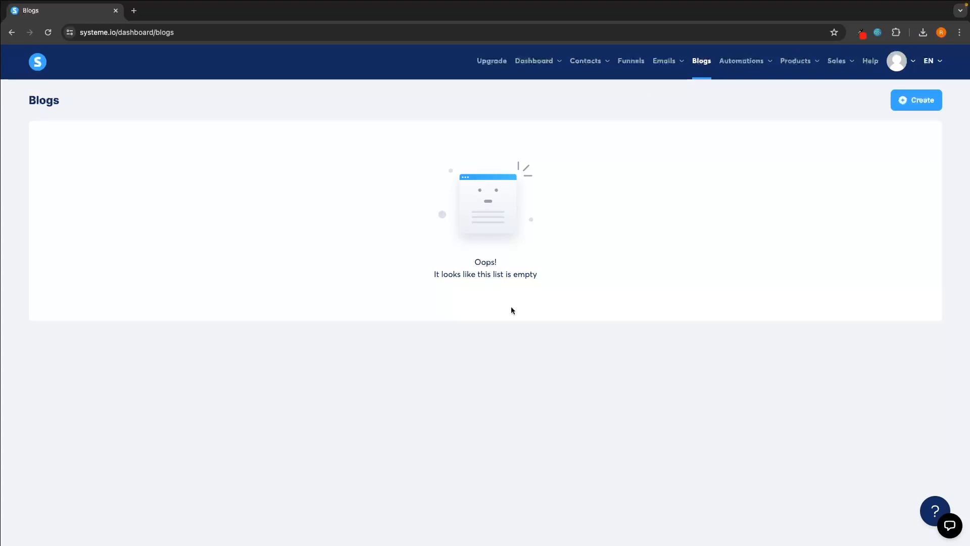
left_click(918, 105)
left_click(427, 146)
type("Test")
left_click(478, 135)
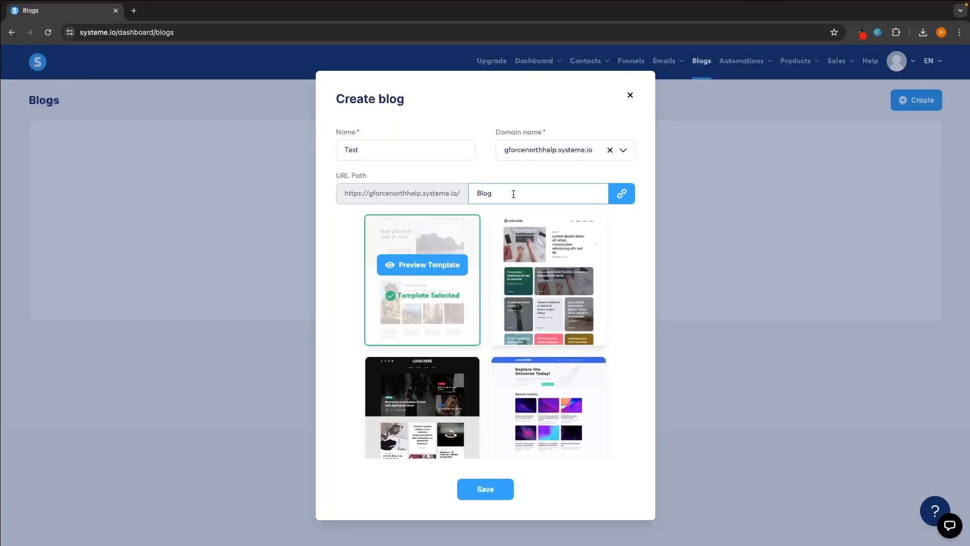
- Pick the space-themed 'Explore the Universe Today!' template for the blog
scroll(582, 305, "down", 5)
scroll(581, 304, "down", 3)
scroll(574, 325, "up", 6)
scroll(623, 362, "down", 3)
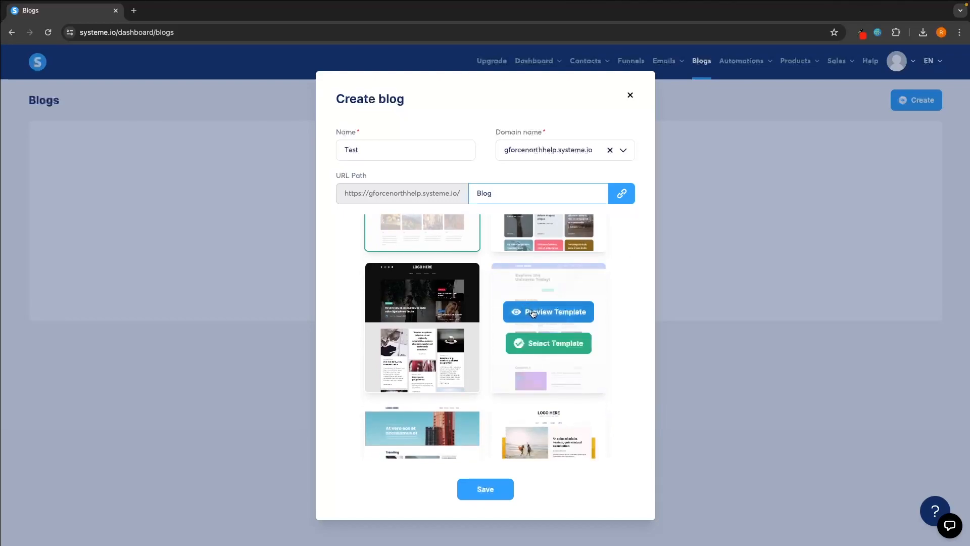
left_click(553, 347)
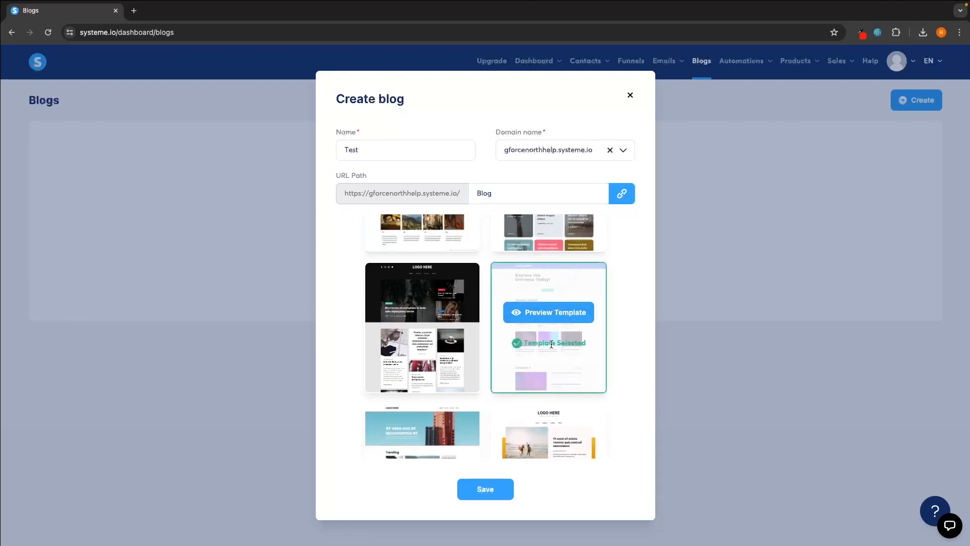
left_click(482, 485)
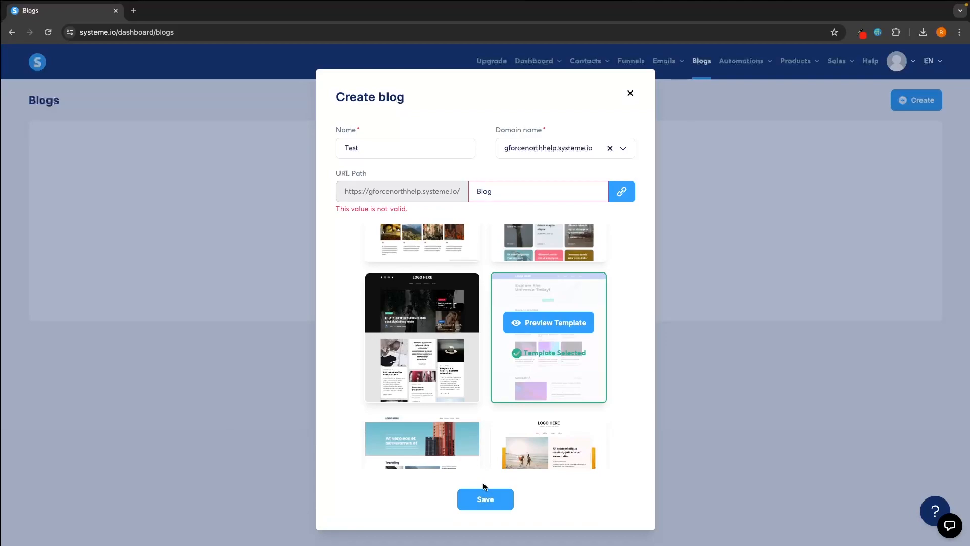
- Change the URL path to lowercase 'blog', save the blog and open it
left_click(481, 191)
key("BackSpace")
type("b")
left_click(496, 494)
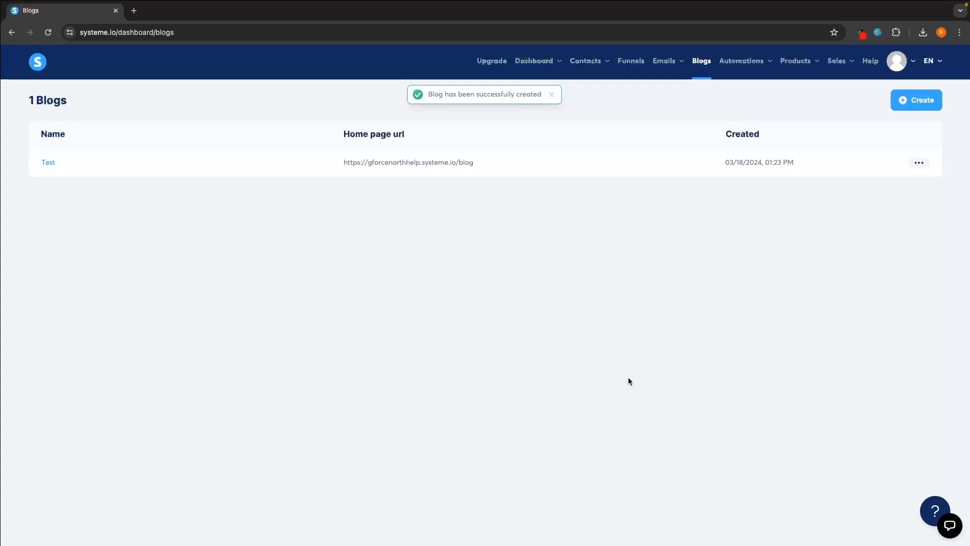
left_click(48, 163)
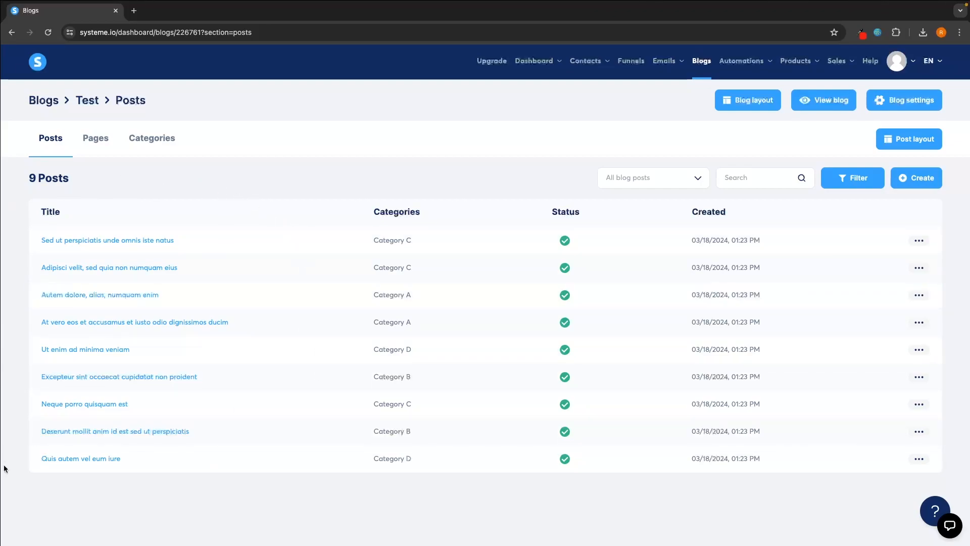
- Check the Test blog's Pages and Categories tabs, then open its Home page in the editor
left_click(100, 150)
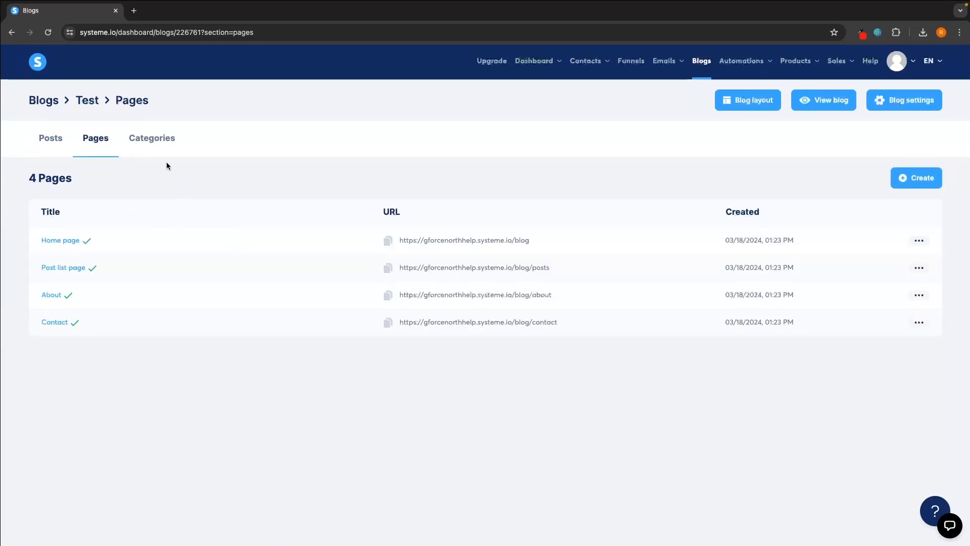
left_click(161, 144)
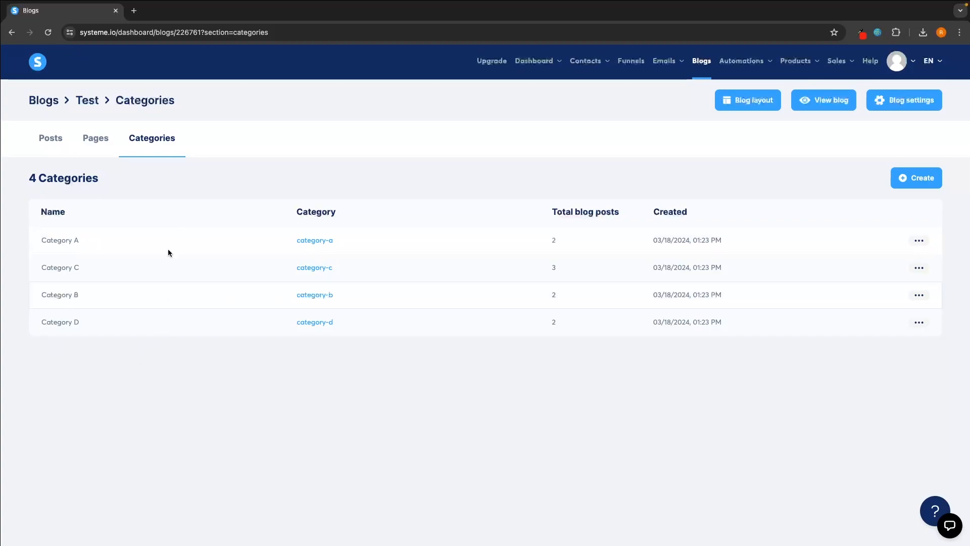
left_click(109, 144)
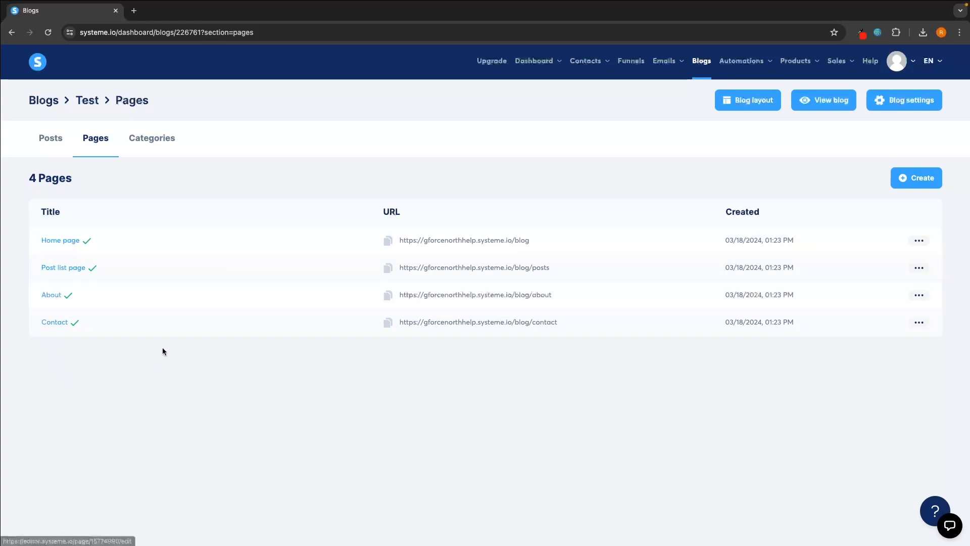
left_click(73, 243)
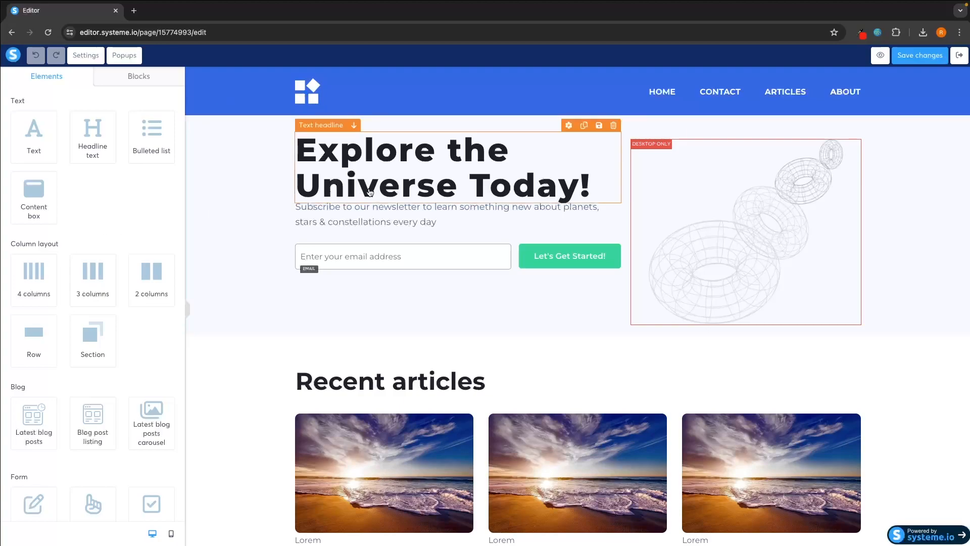
- Change the hero headline to 'G-Force North'
left_click(581, 189)
left_click_drag(589, 187, 284, 140)
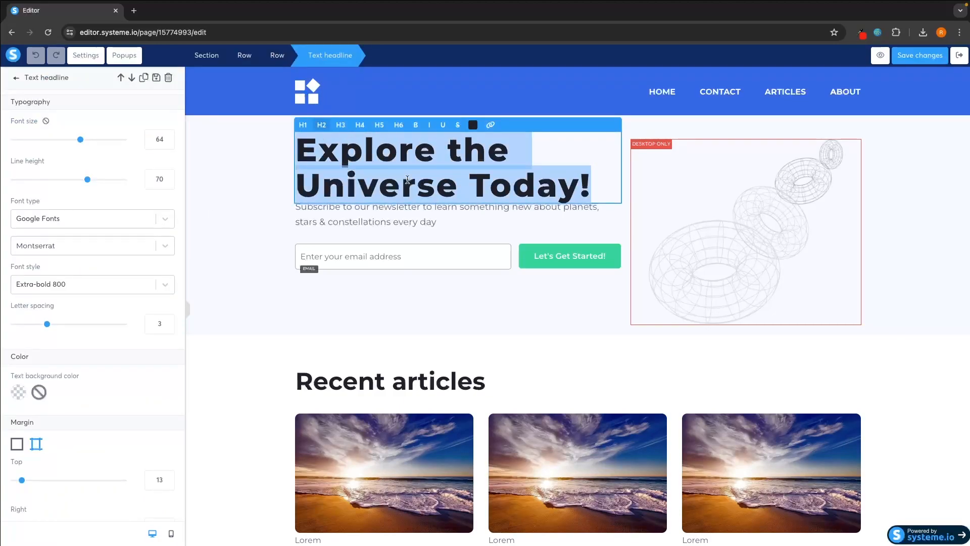
type("G-")
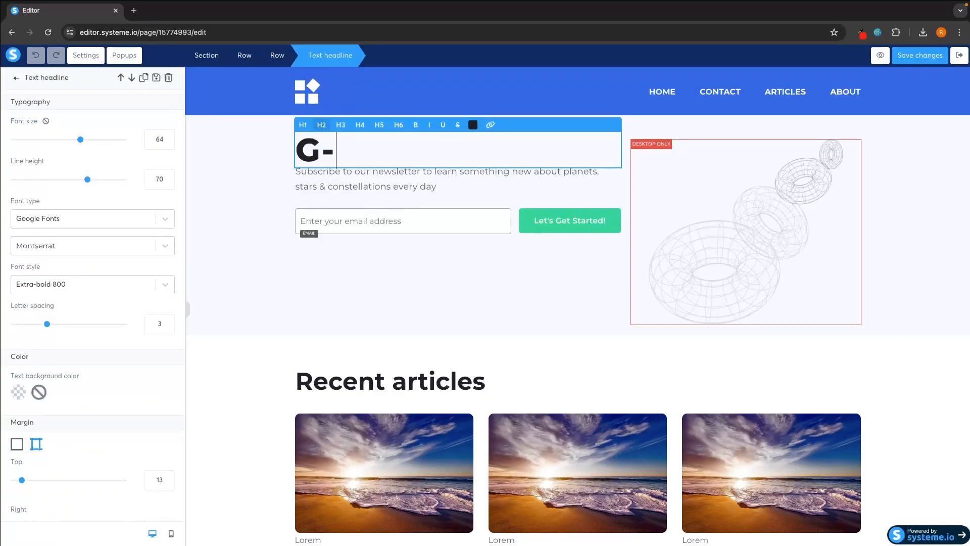
type("Force North")
left_click(264, 271)
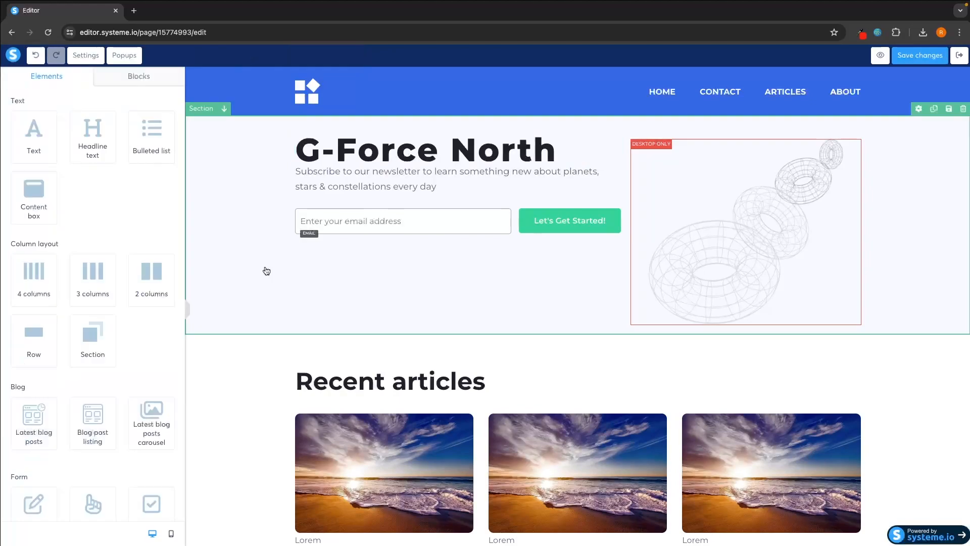
- Delete the wireframe hero image and confirm the removal
left_click(747, 276)
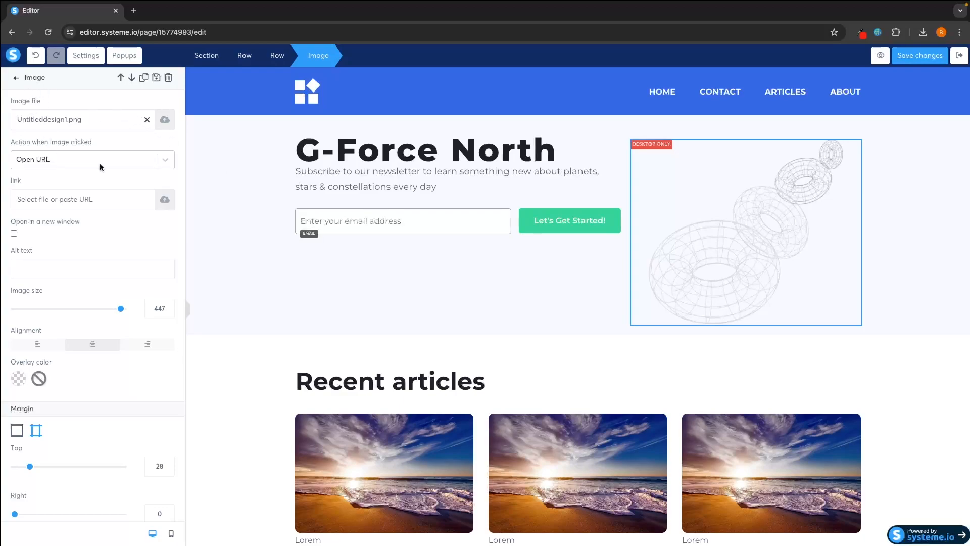
left_click(164, 122)
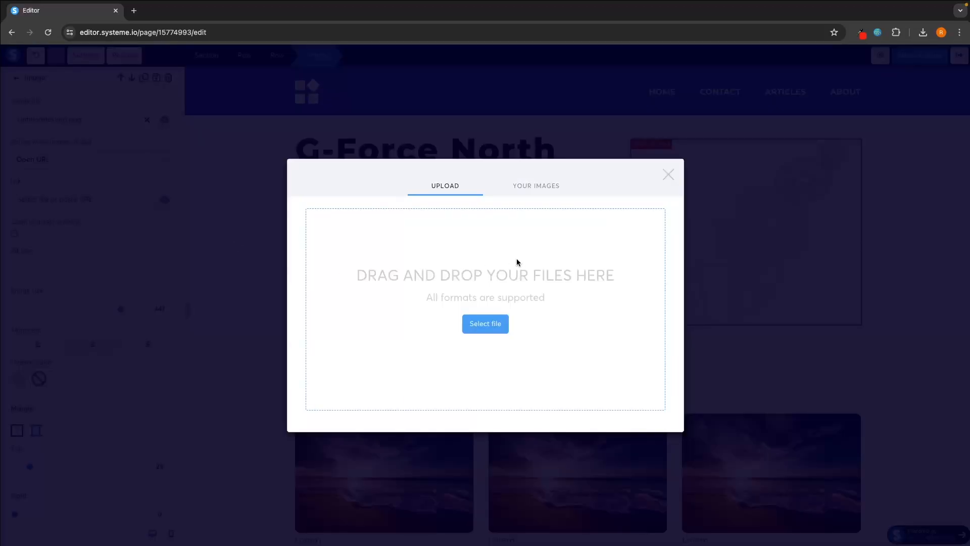
left_click(669, 175)
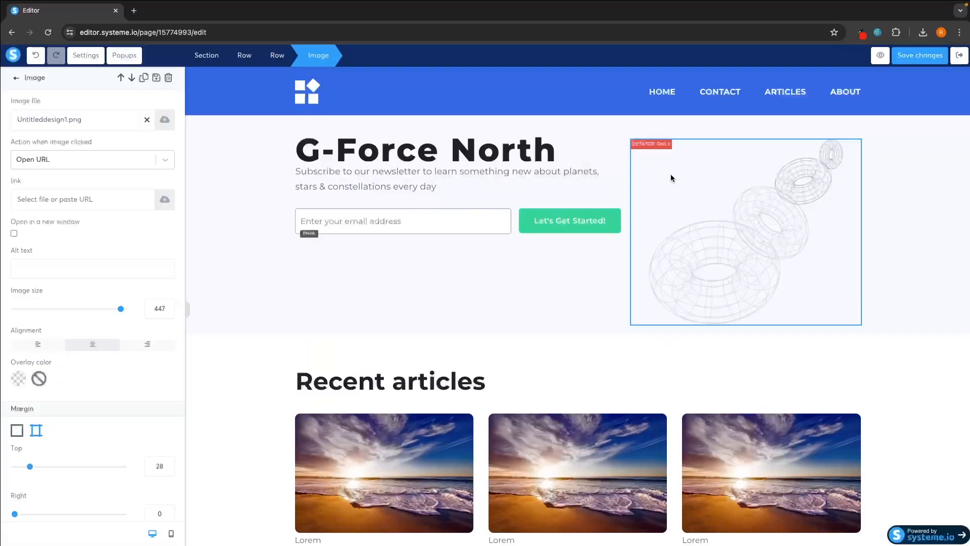
left_click(711, 233)
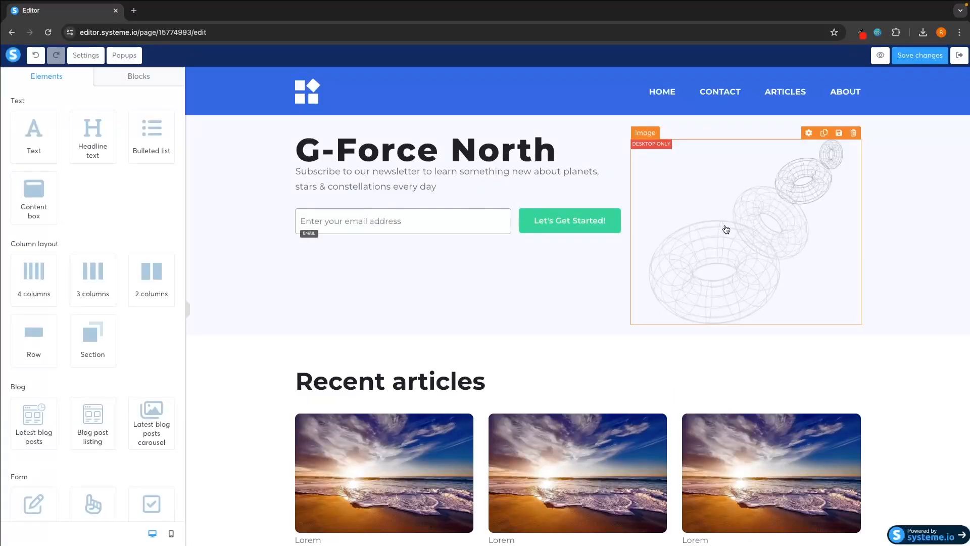
left_click(854, 133)
left_click(576, 100)
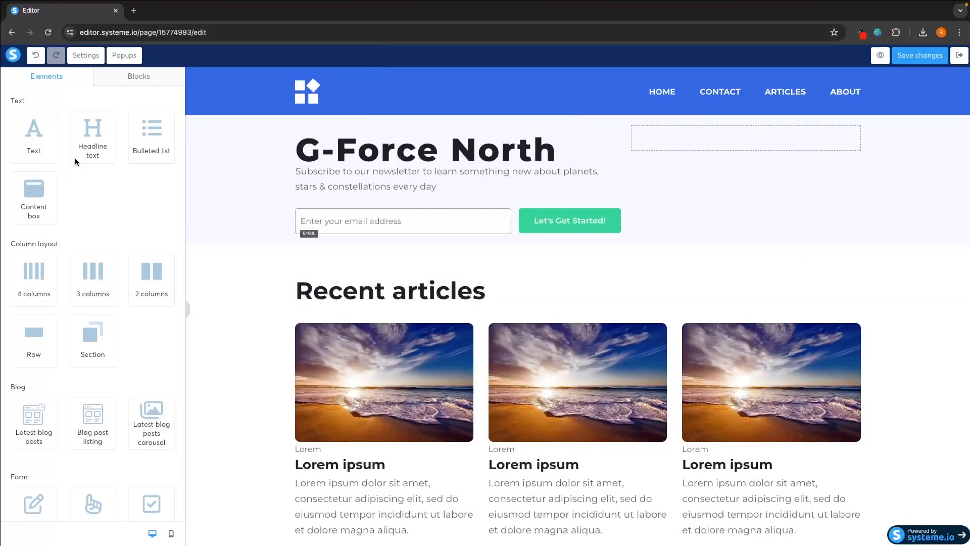
scroll(86, 202, "down", 4)
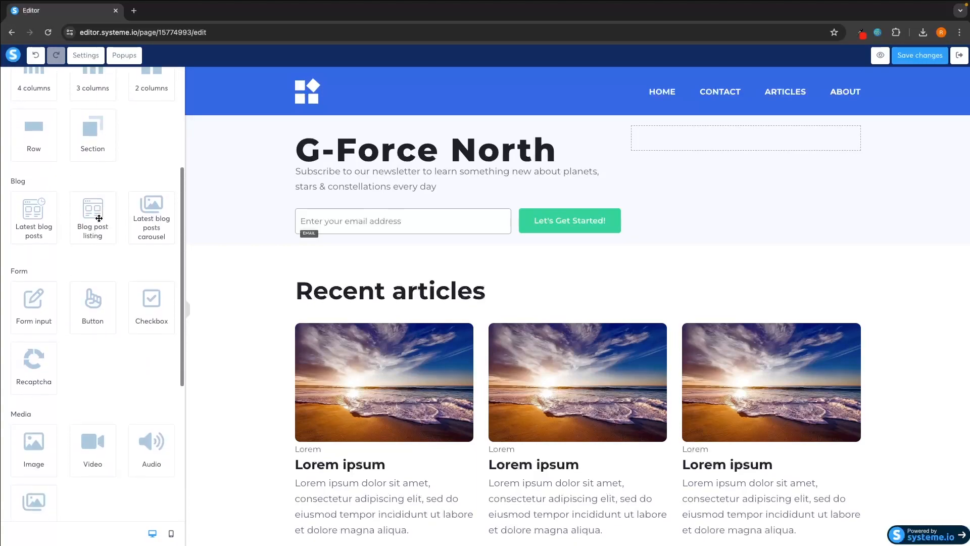
scroll(92, 308, "down", 3)
left_click_drag(97, 339, 598, 244)
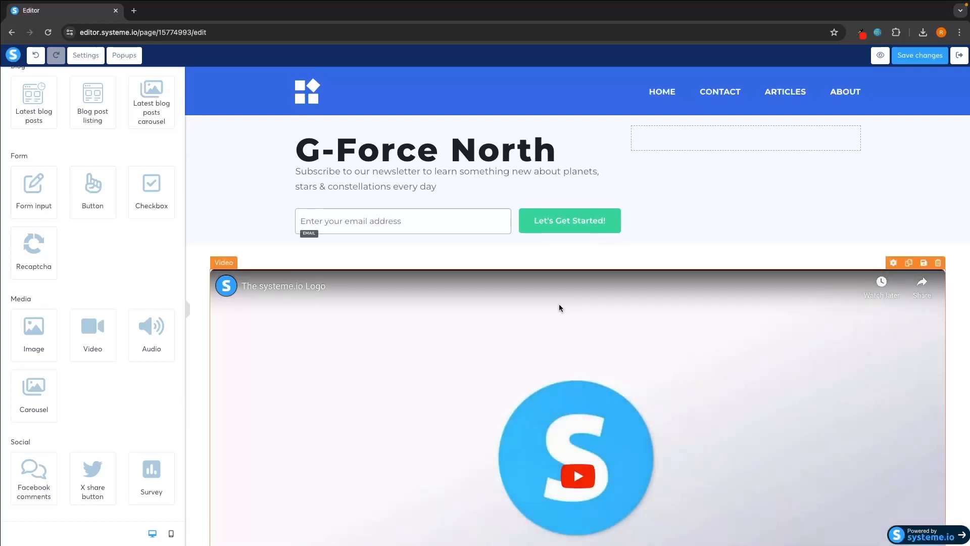
scroll(560, 308, "down", 4)
left_click(667, 283)
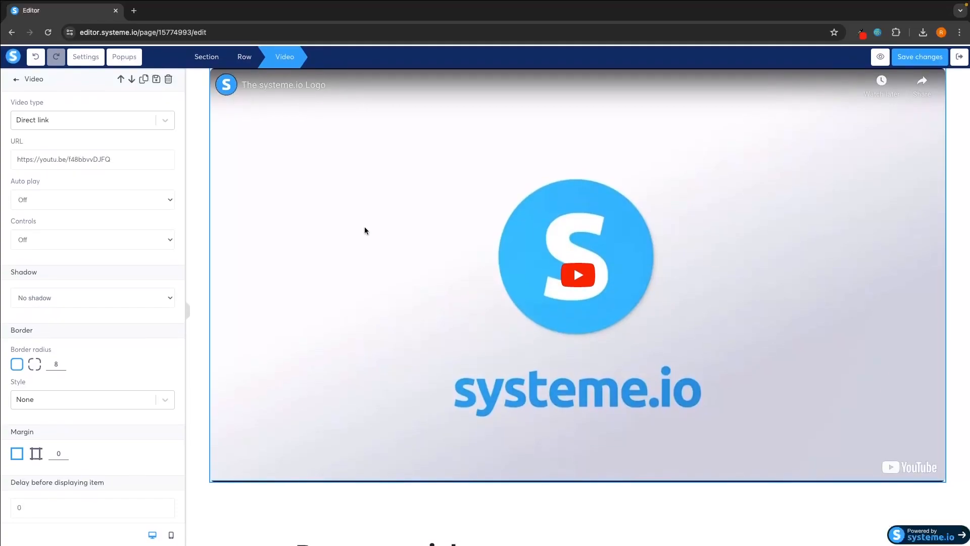
left_click(951, 344)
scroll(962, 206, "up", 3)
left_click(938, 195)
left_click(569, 95)
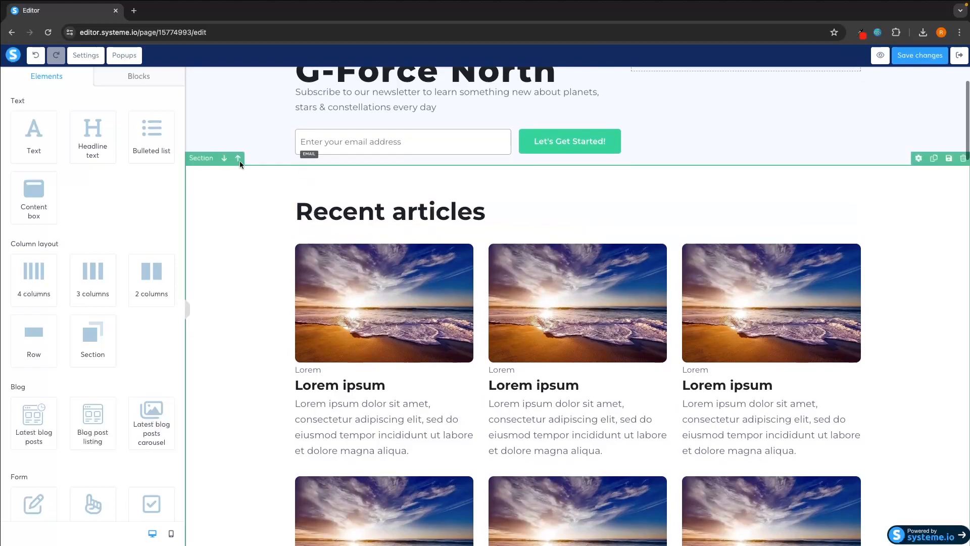
scroll(265, 291, "down", 4)
- Make the hero form's email field a First name input with placeholder 'kfejngkejwgnbe'
scroll(266, 292, "down", 8)
scroll(523, 310, "up", 10)
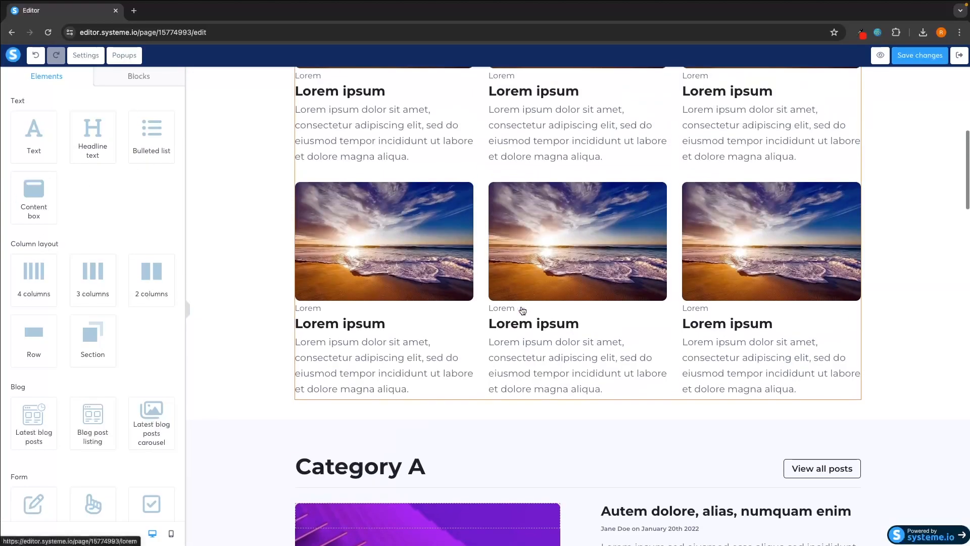
scroll(523, 310, "up", 7)
left_click(460, 212)
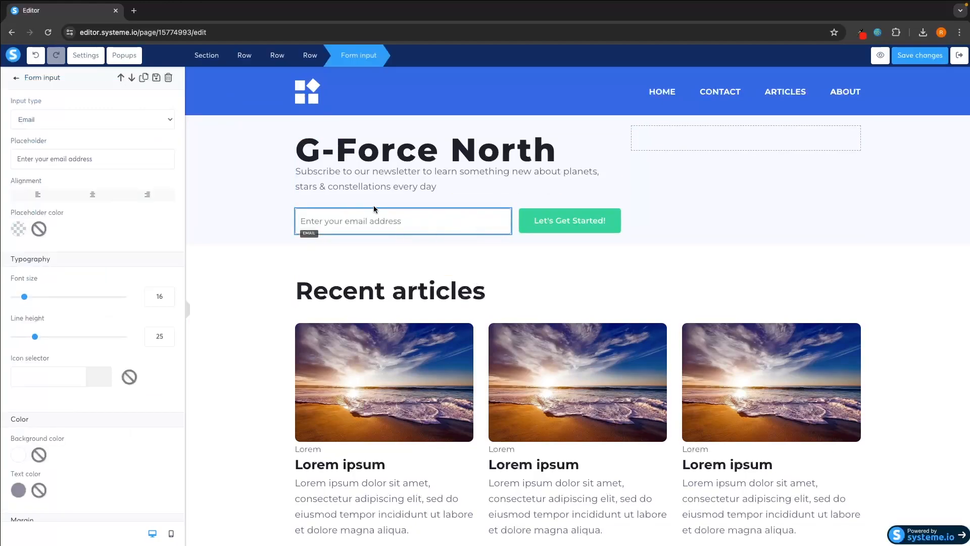
left_click(351, 221)
left_click(65, 115)
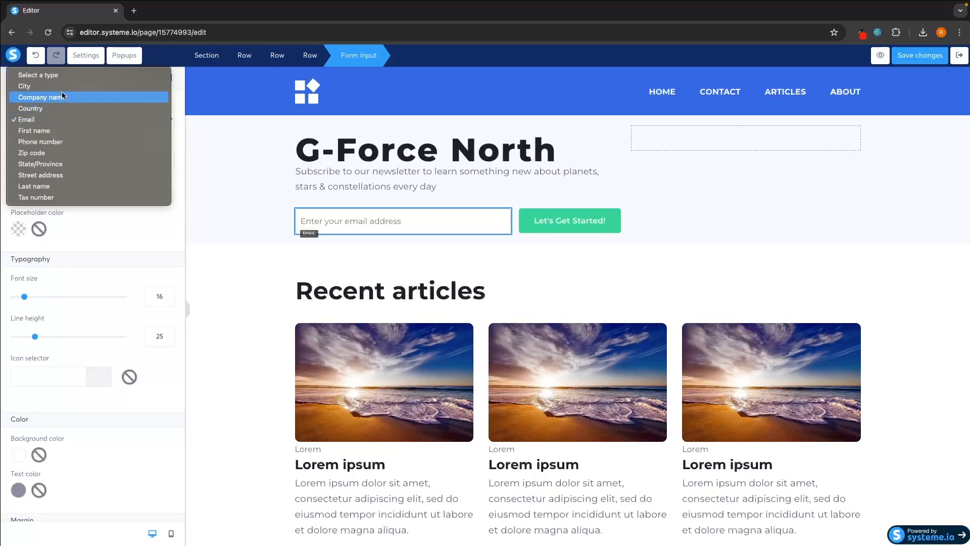
left_click(61, 121)
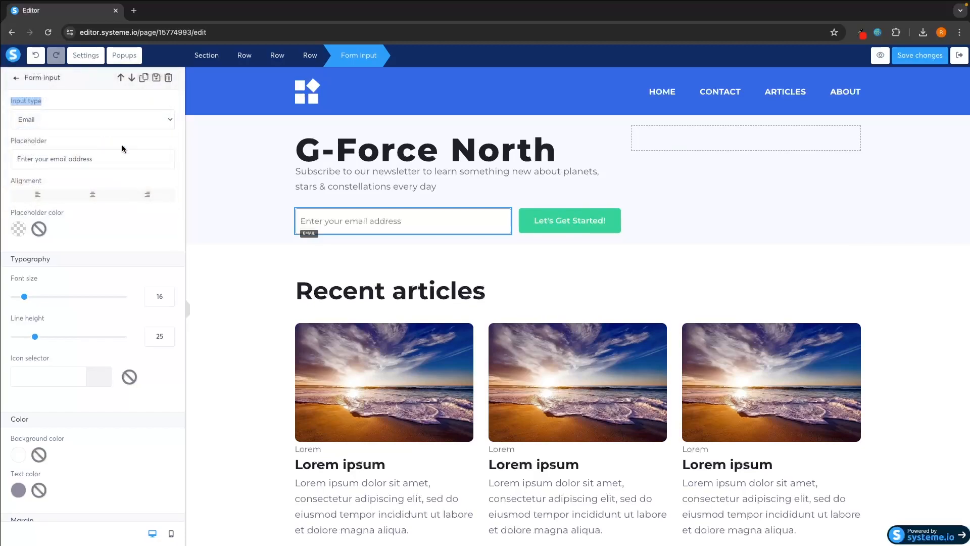
left_click_drag(65, 159, 1, 159)
type("kfejngkejwgnbe")
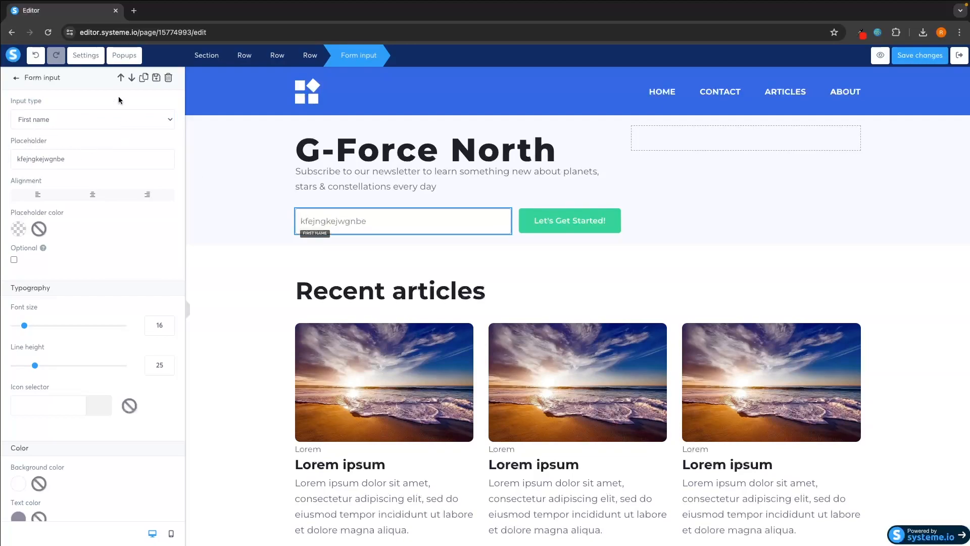
left_click(16, 78)
- Add a checkbox to the hero, delete it again, and exit the editor
scroll(80, 281, "down", 4)
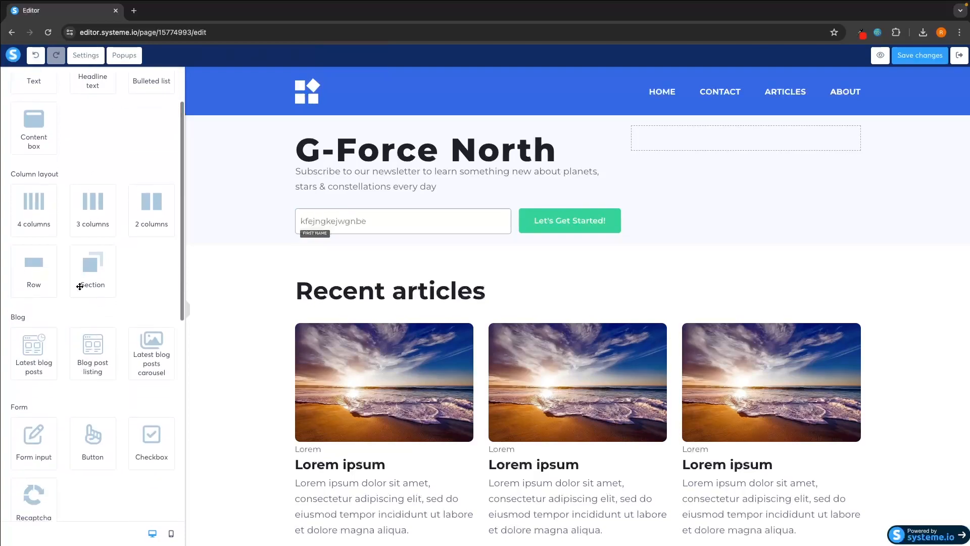
left_click_drag(153, 339, 786, 155)
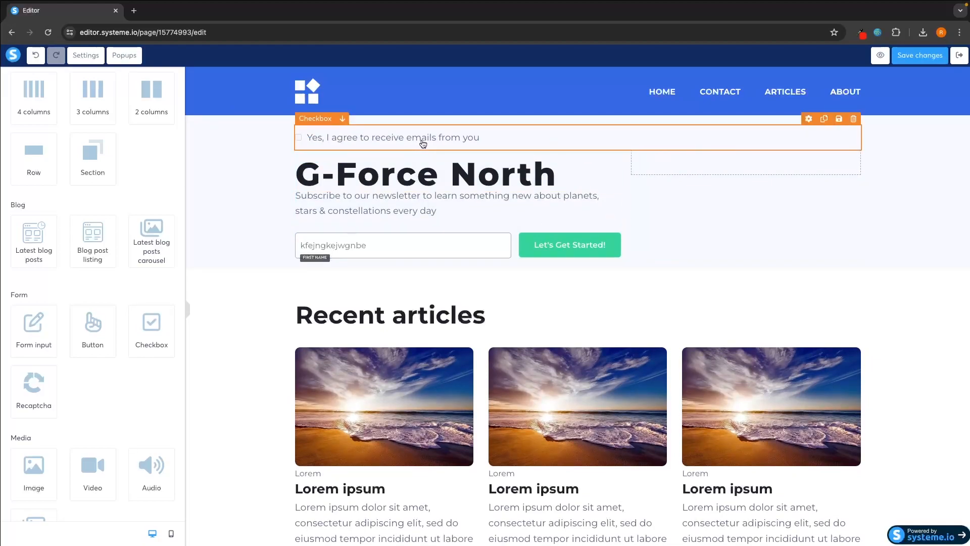
left_click(854, 118)
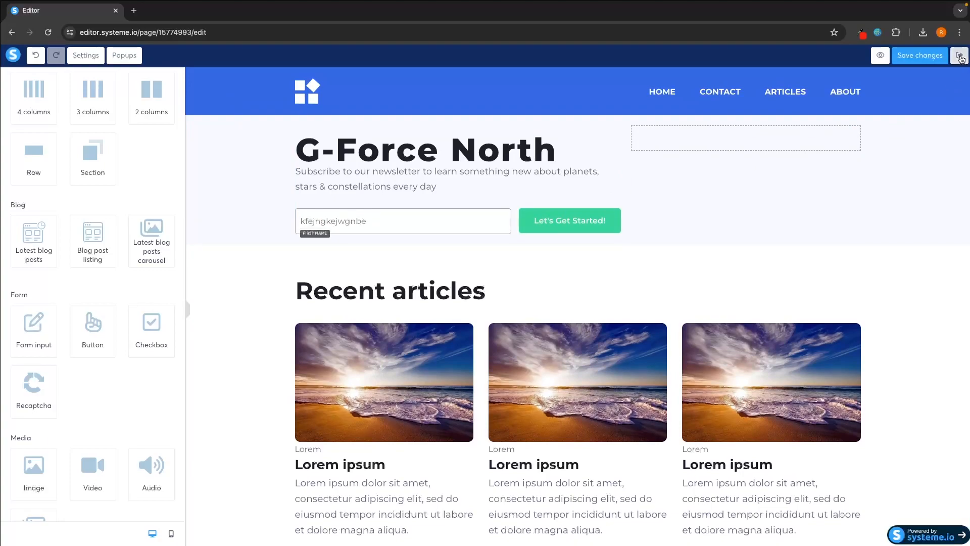
left_click(959, 55)
- Save the home page, leave the editor and show the blog's posts
left_click(502, 317)
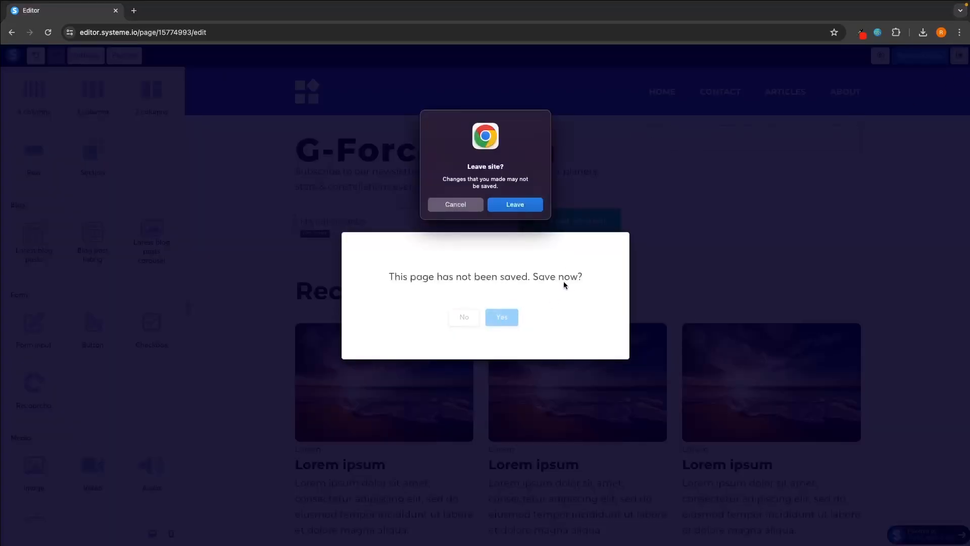
left_click(500, 205)
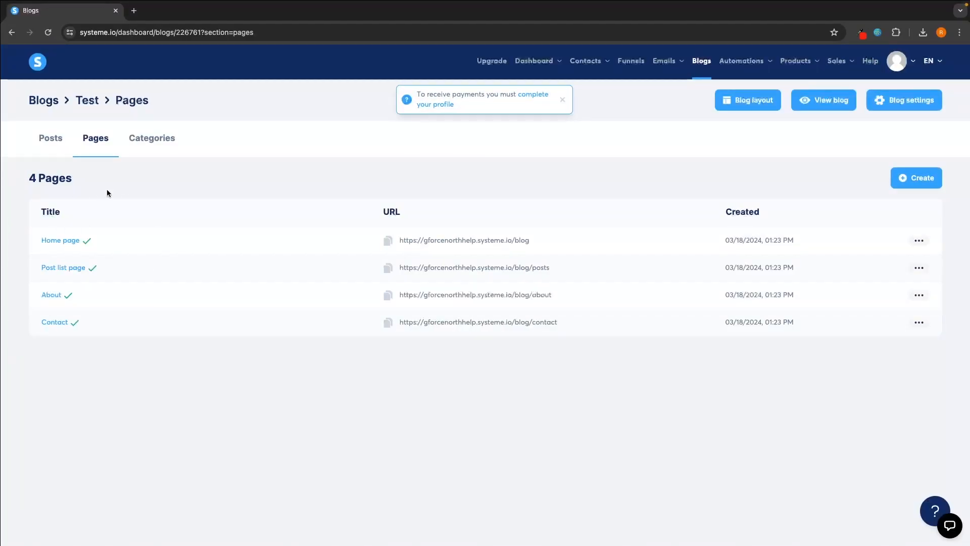
left_click(57, 142)
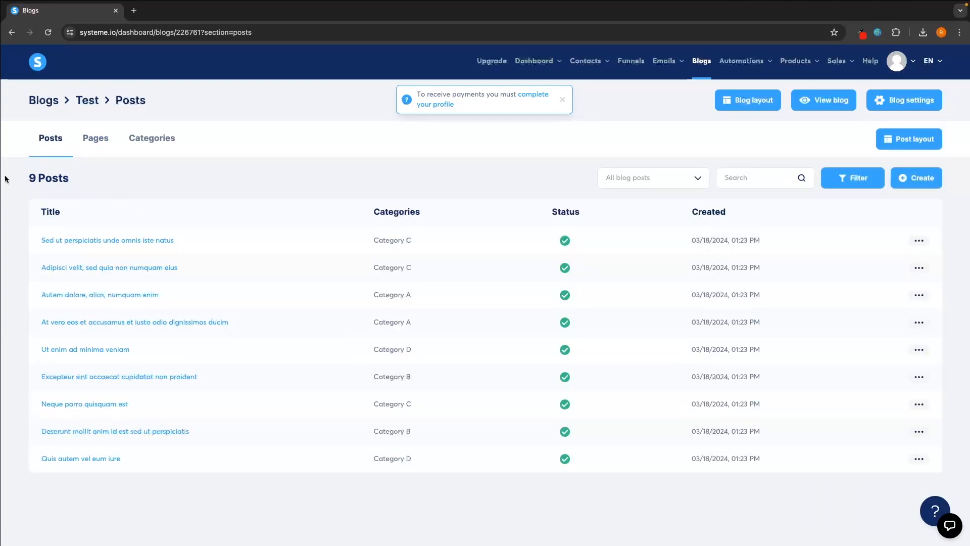
- Open the first post, 'Sed ut perspiciatis unde omnis iste natus', in the editor
left_click(919, 241)
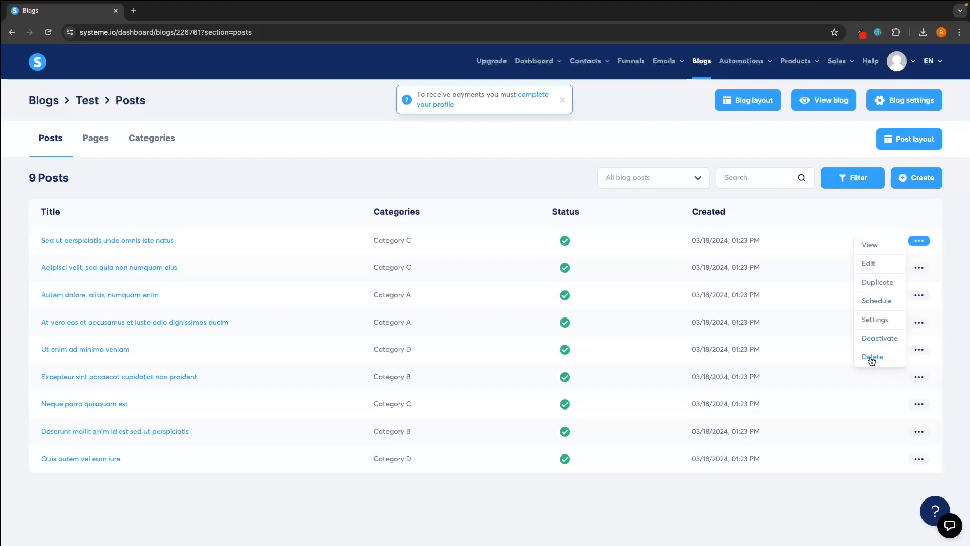
left_click(950, 227)
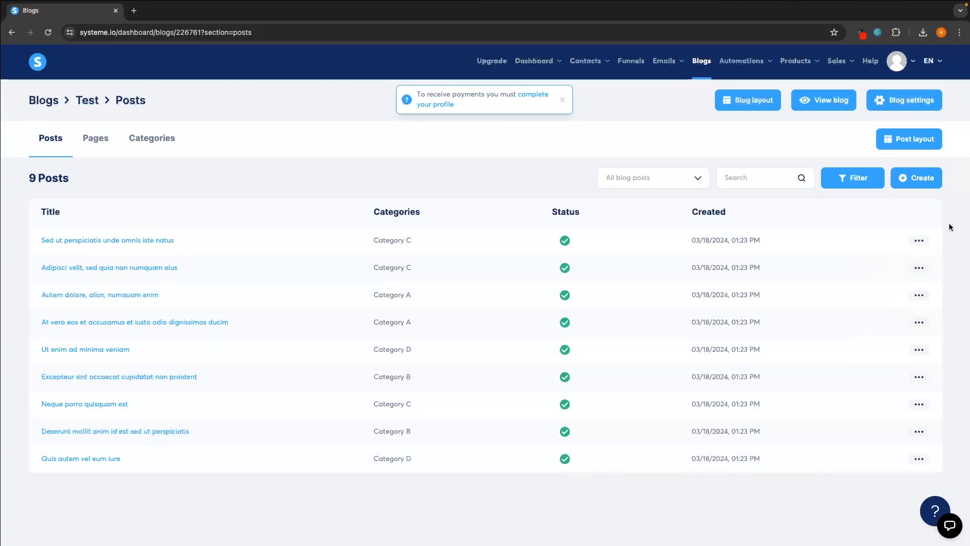
left_click(158, 243)
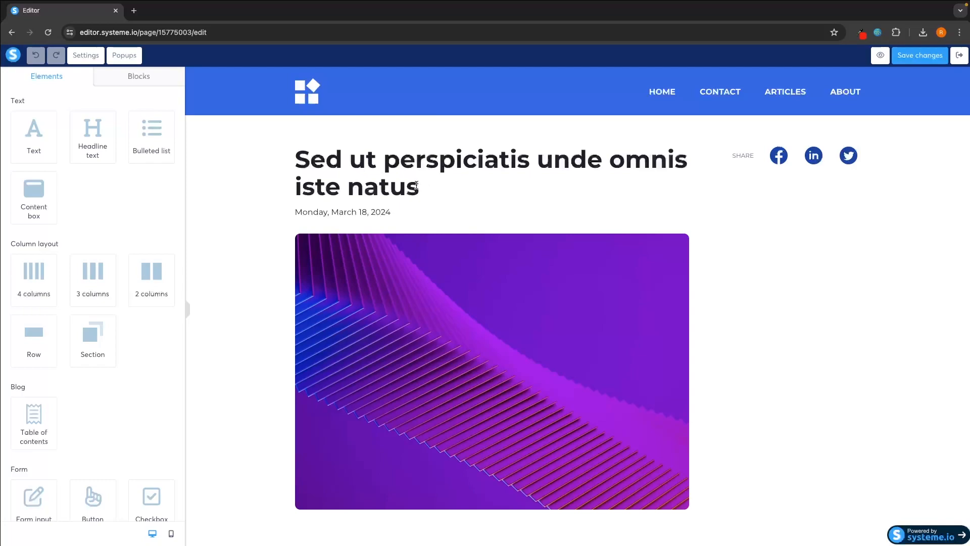
- Replace the Lorem ipsum paragraph with four lines: efkjhsgkfheszg, fjuehsagniuszghr, aergouhneguie, geroighnszuegh
scroll(417, 185, "down", 1)
left_click_drag(431, 186, 455, 183)
left_click(292, 142)
left_click(455, 183)
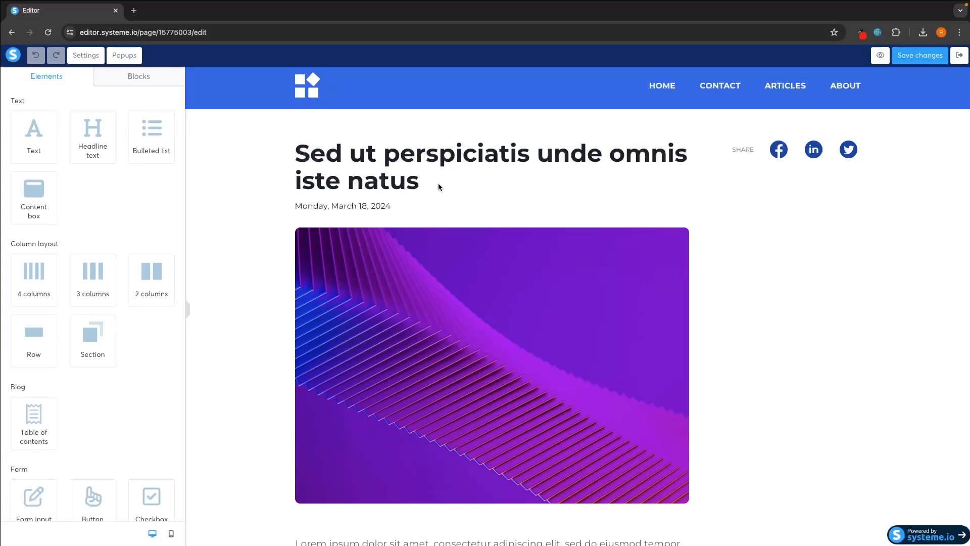
scroll(479, 202, "down", 1)
scroll(479, 203, "down", 5)
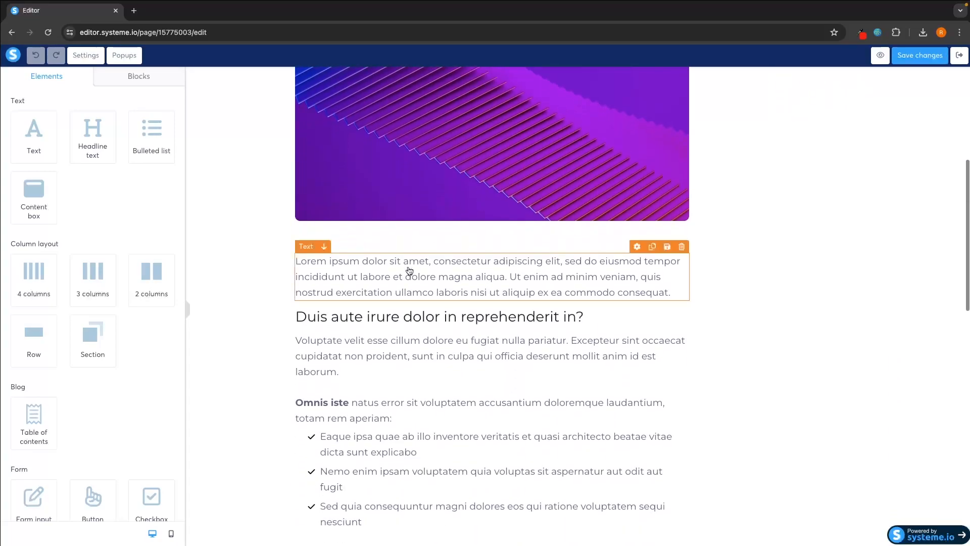
triple_click(412, 273)
type("efkjhsgkfheszg")
key("Return")
type("fjuehsagniuszghr")
key("Return")
type("aergouhneguie")
key("Return")
key("Return")
type("geroighnszuegh")
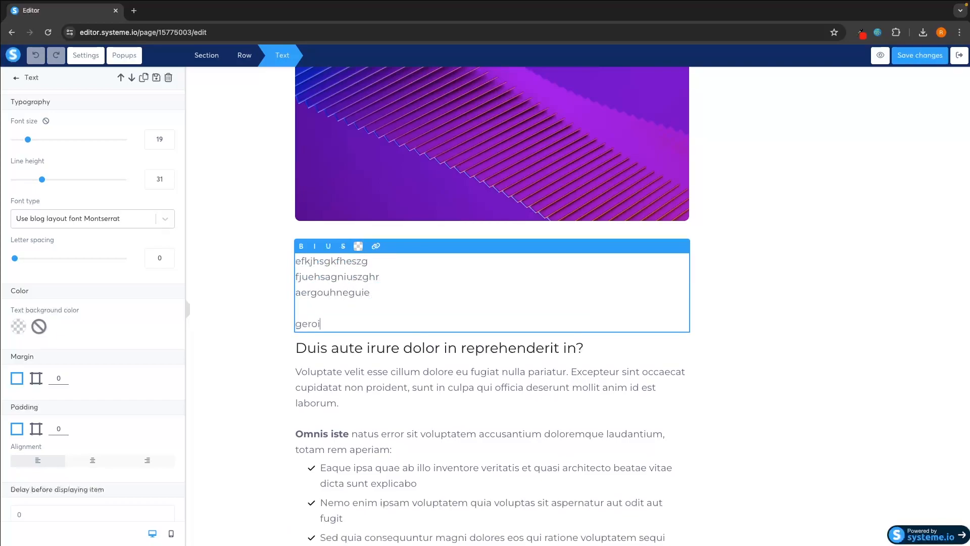
left_click(704, 255)
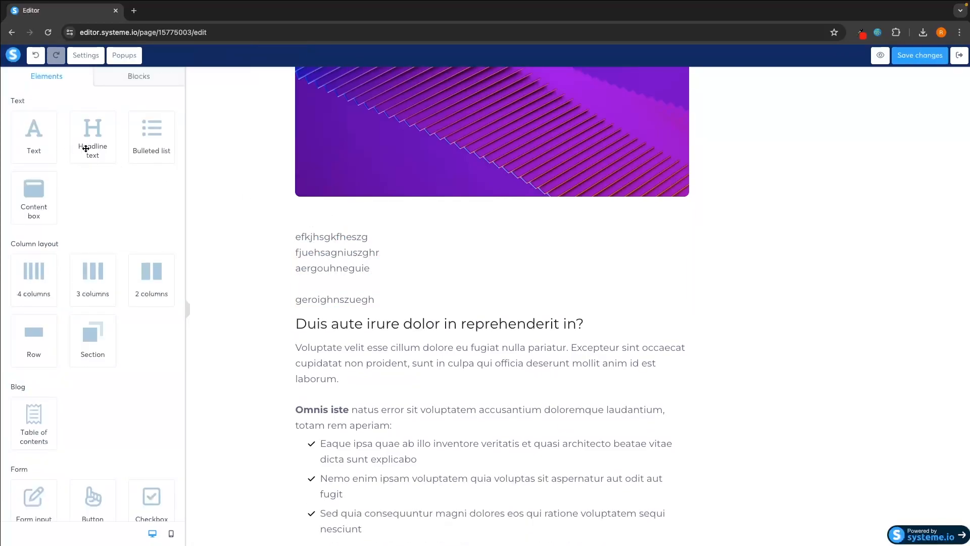
- Add an empty Image block below the brain image, save the post, and exit
scroll(310, 346, "down", 15)
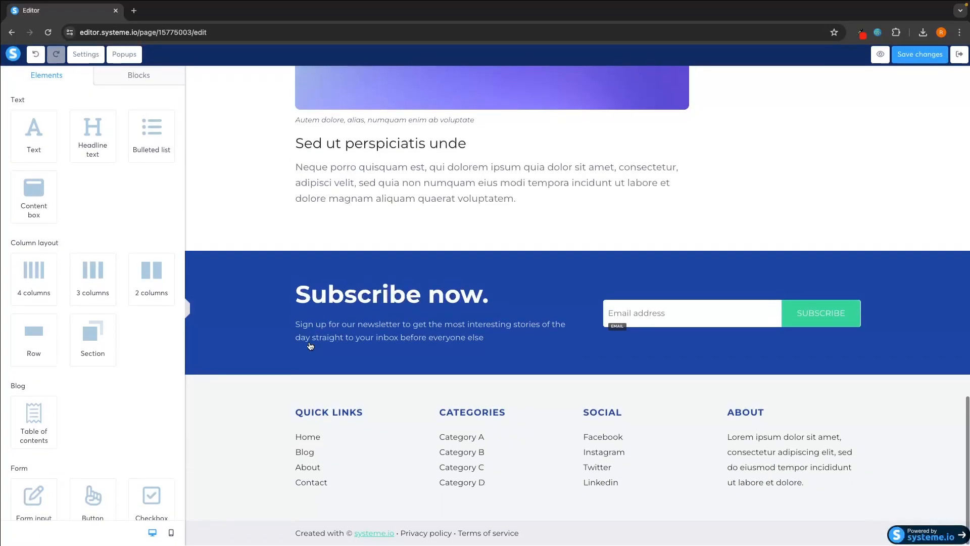
scroll(35, 347, "down", 6)
left_click_drag(33, 328, 439, 139)
scroll(436, 139, "up", 4)
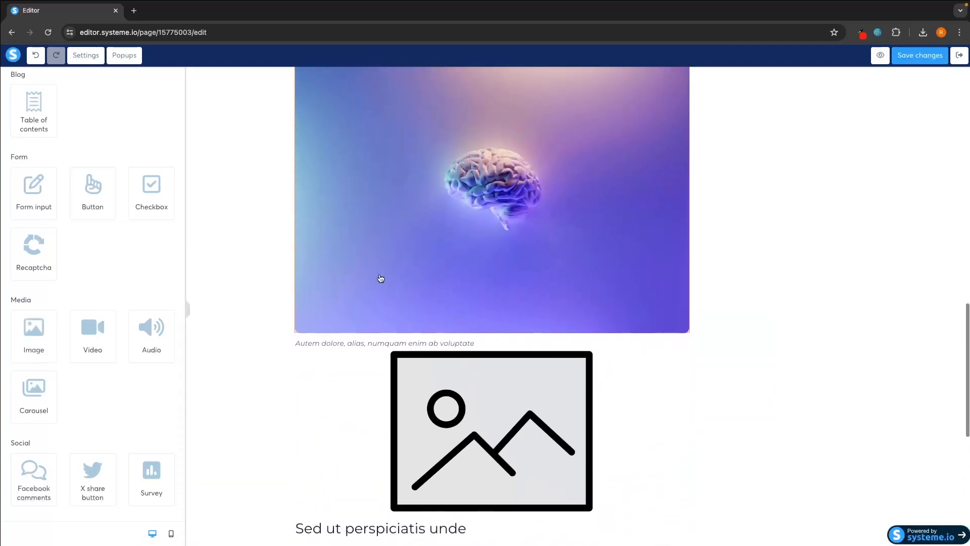
scroll(644, 373, "up", 15)
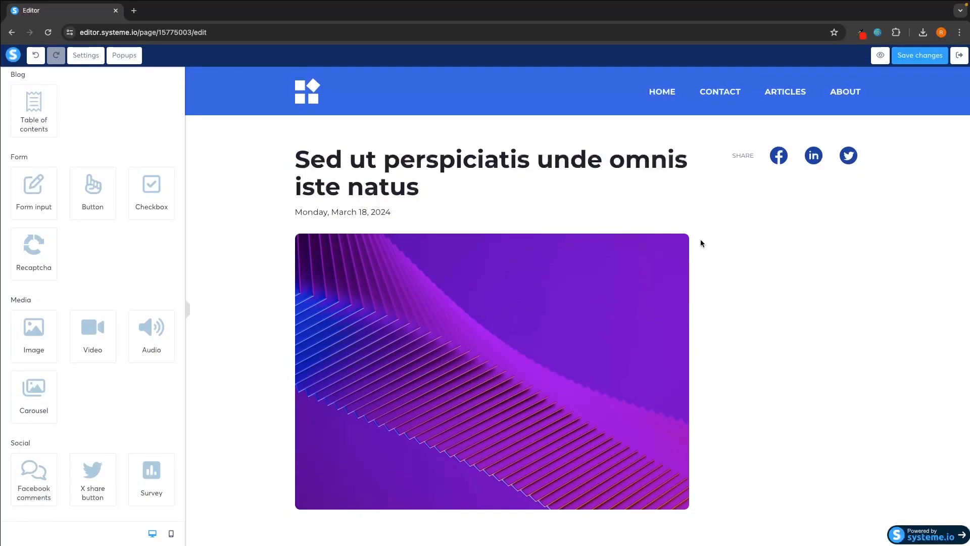
left_click(934, 57)
left_click(959, 55)
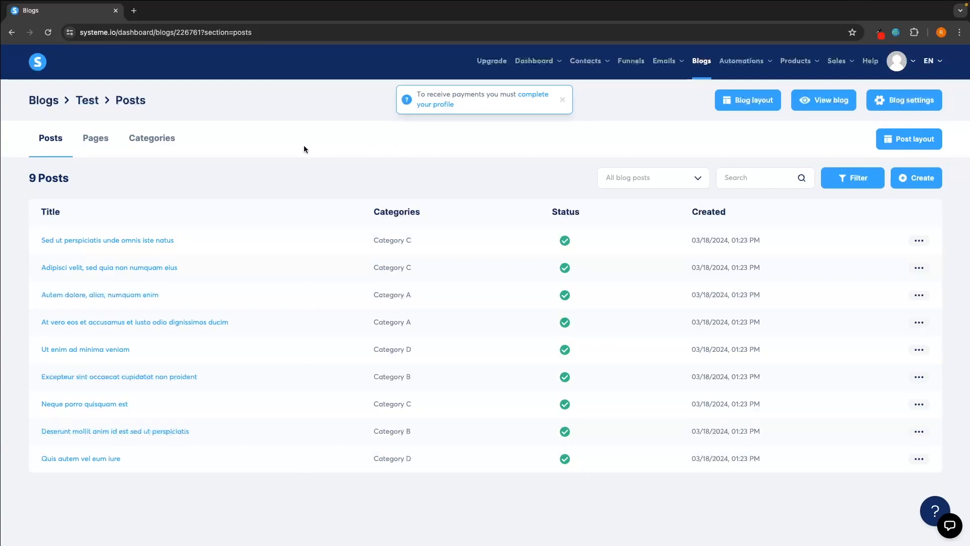
- Briefly reopen the first post, return to the posts list, and open its Settings
left_click(69, 241)
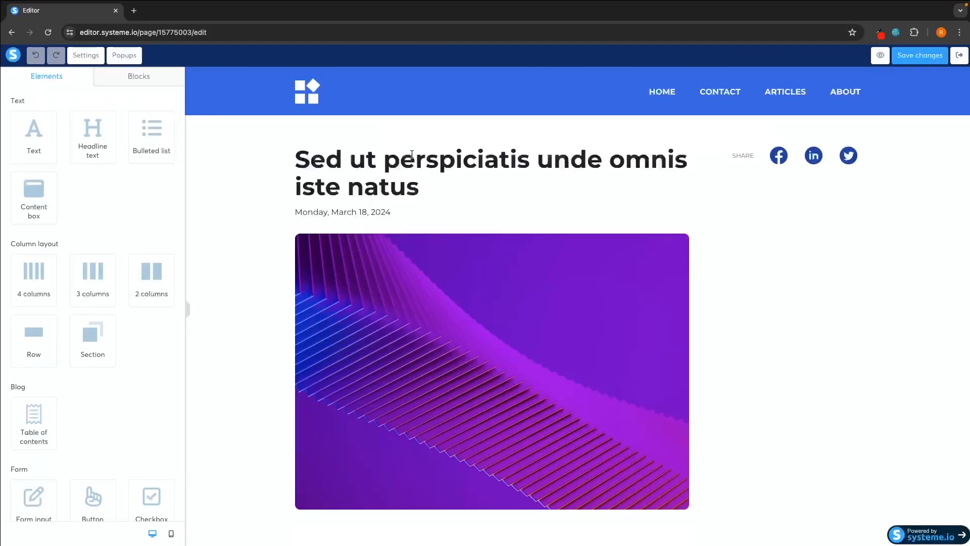
left_click_drag(306, 159, 400, 177)
left_click(418, 182)
left_click(953, 59)
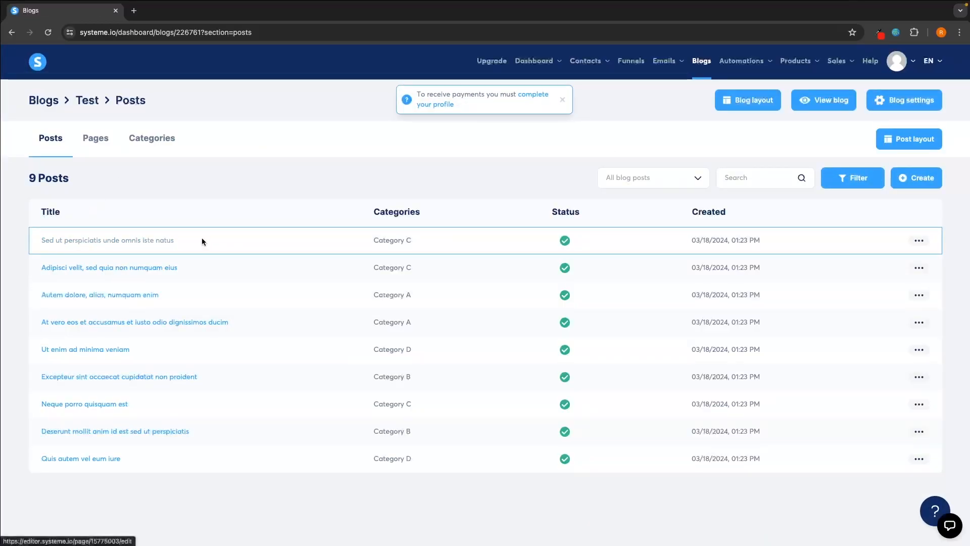
left_click(920, 241)
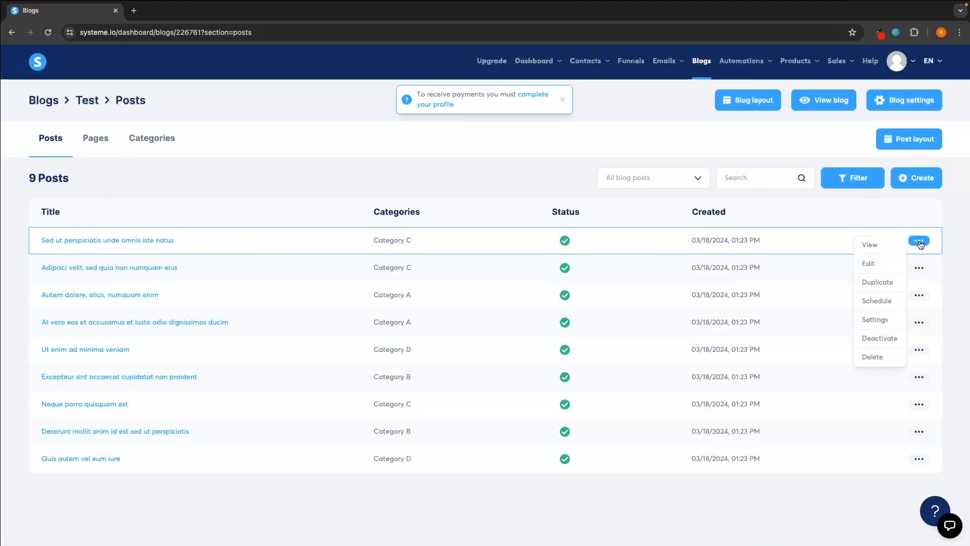
left_click(882, 322)
- Set the title 'Top 5 Microphones' and short description 'The best microphones', then save
triple_click(497, 152)
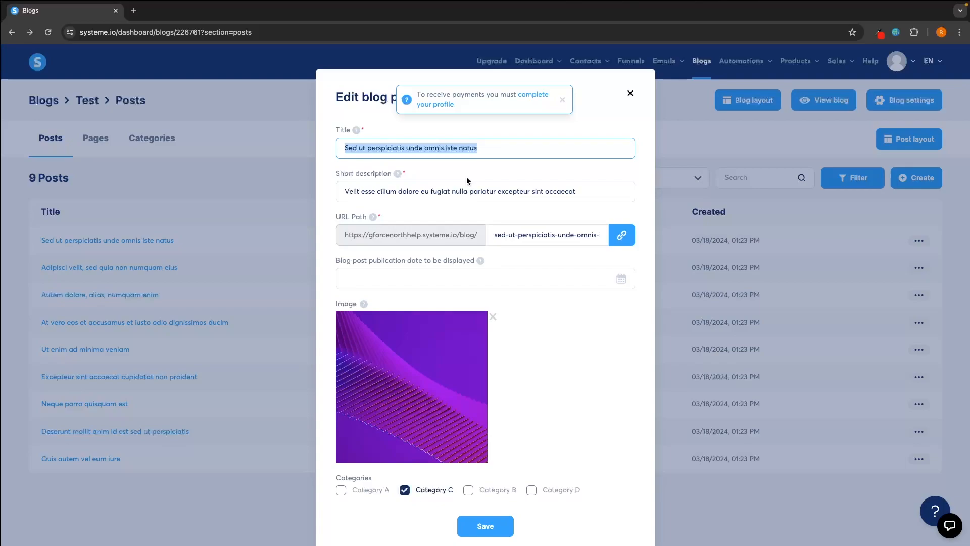
type("Microp")
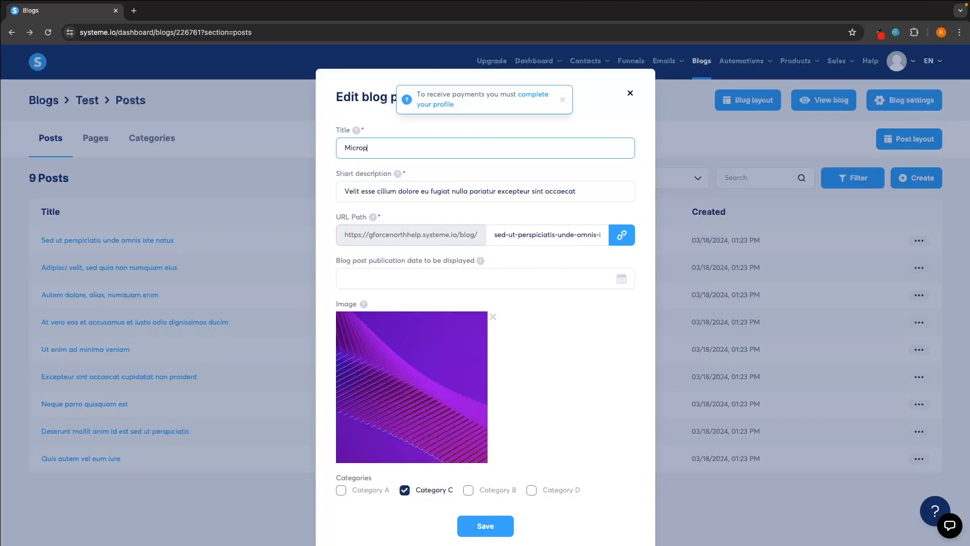
type("hone Rewvi")
triple_click(426, 148)
type("Top 5 Microphones")
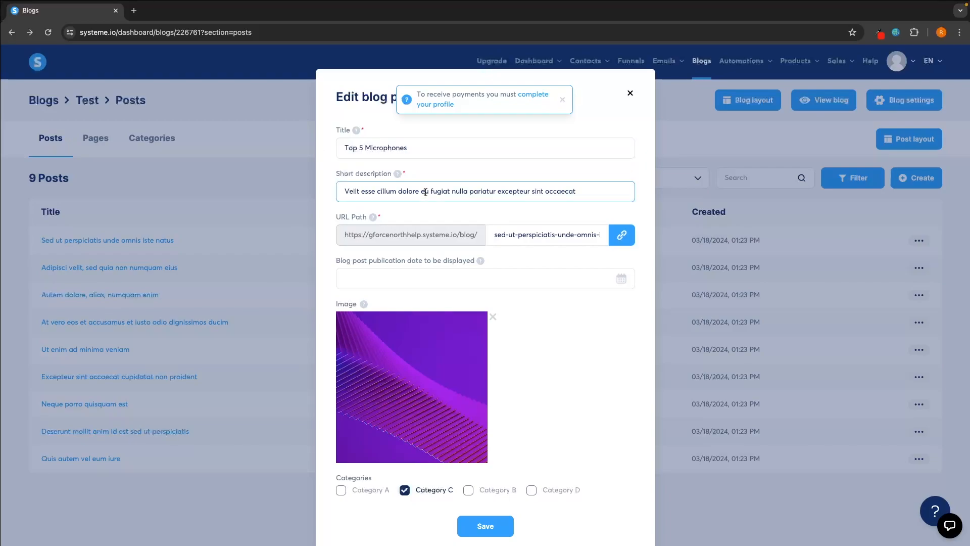
triple_click(426, 191)
type("B")
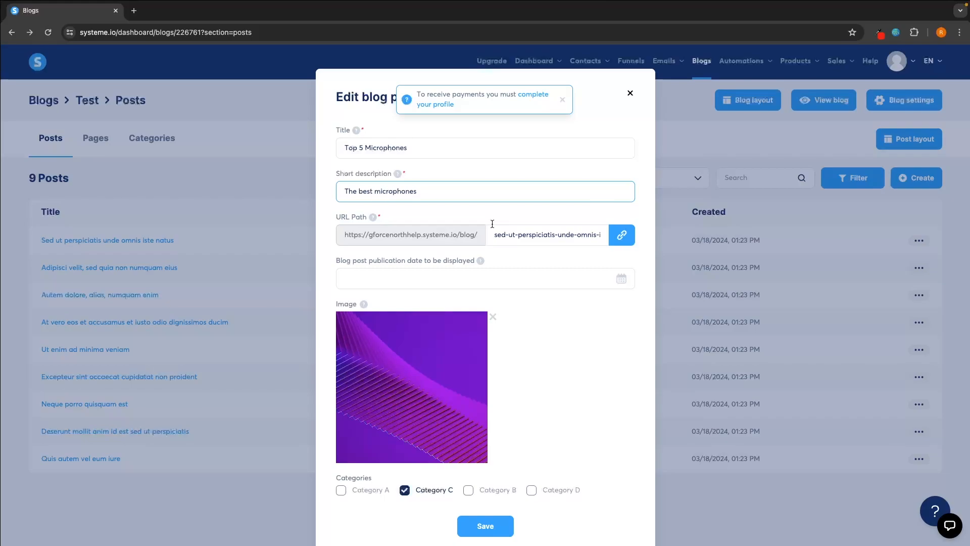
left_click(485, 526)
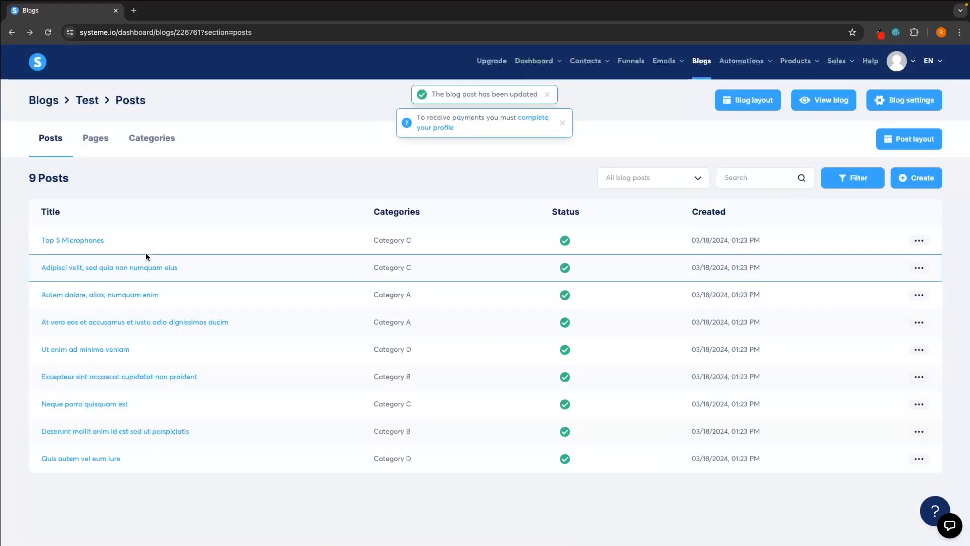
left_click(79, 240)
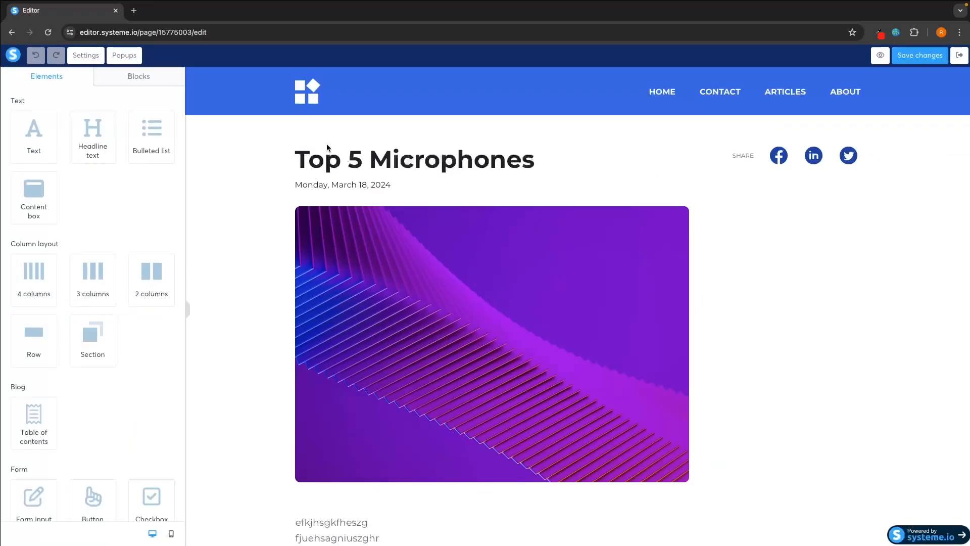
- Scroll through the Top 5 Microphones post in the editor
scroll(419, 234, "down", 1)
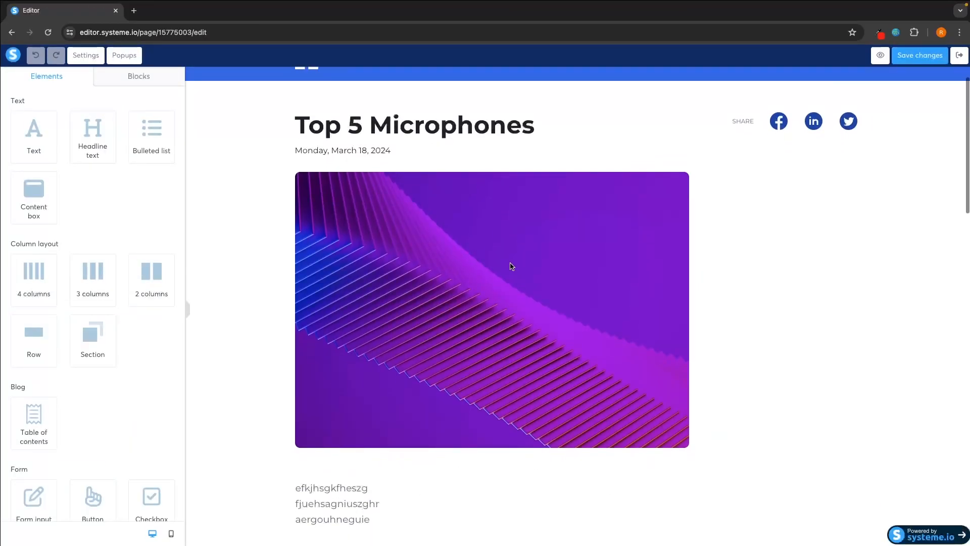
scroll(494, 275, "down", 9)
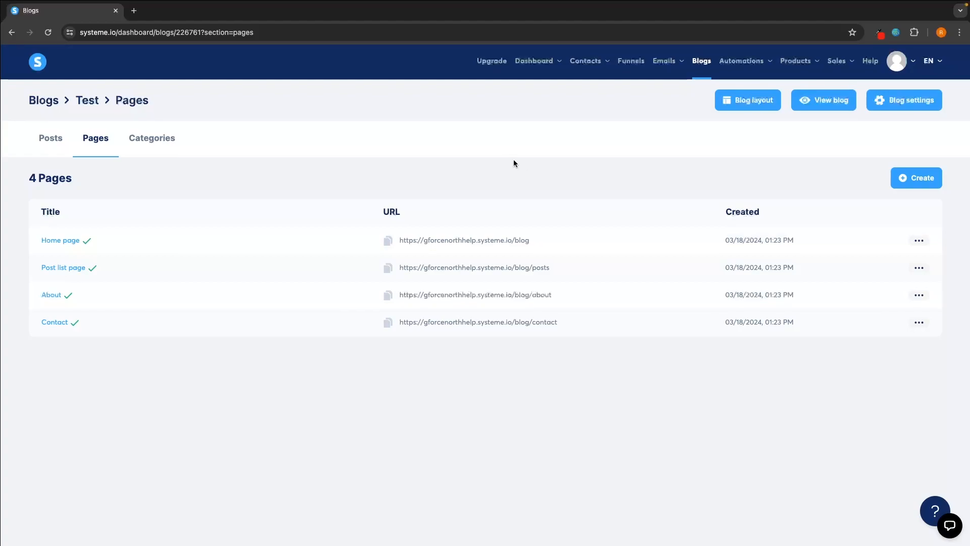
- Open the live blog in a new tab and copy its web address
left_click(823, 102)
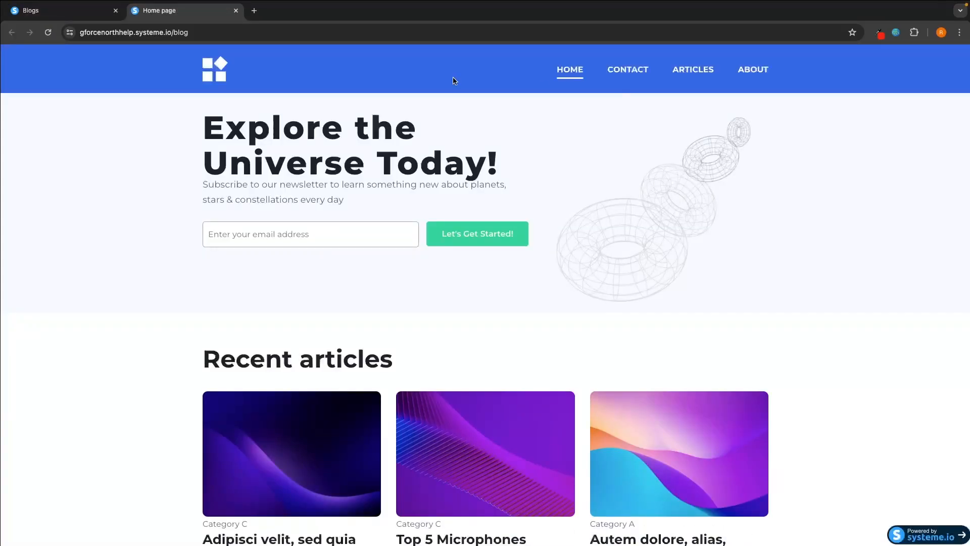
left_click(78, 32)
key("super+c")
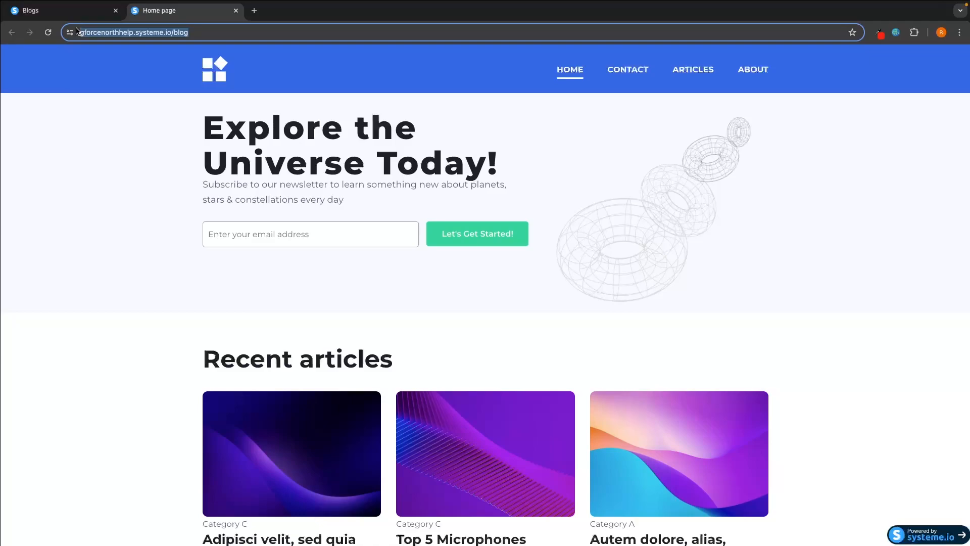
left_click(224, 67)
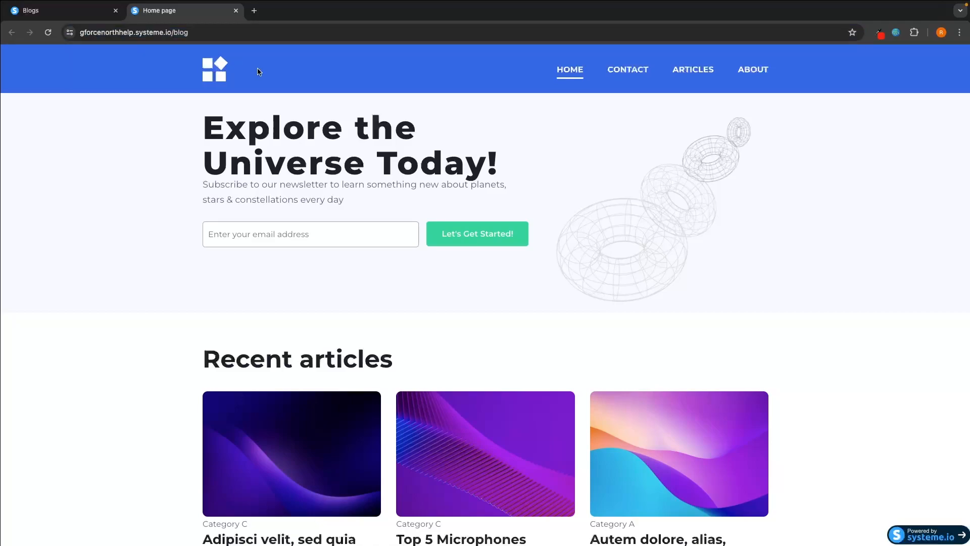
- Load the blog address in a Chrome Incognito window and scroll to Recent articles
mouse_move(381, 538)
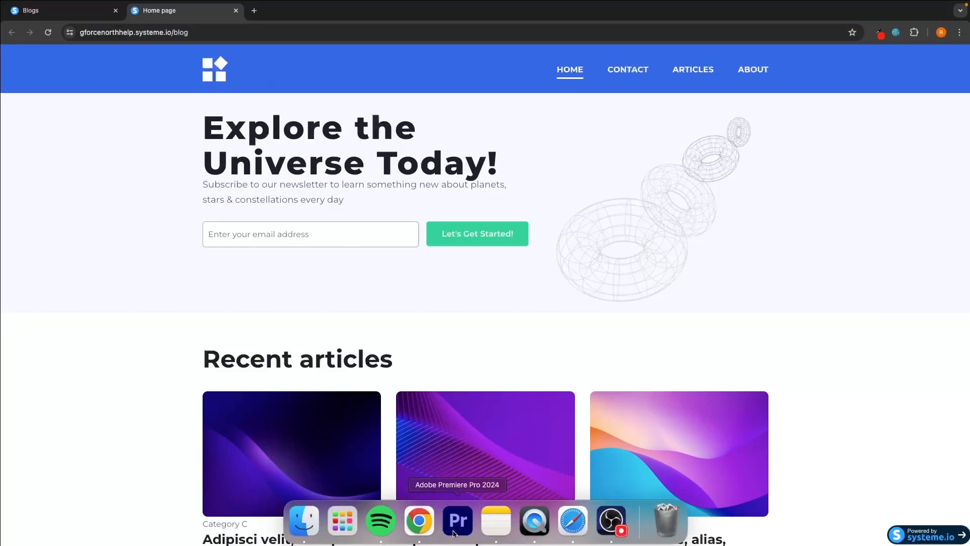
right_click(419, 522)
left_click(432, 426)
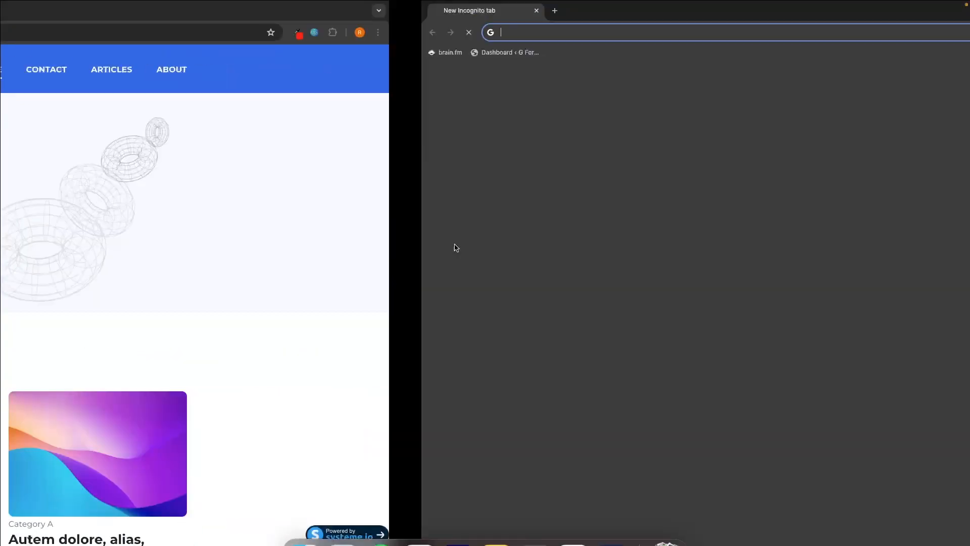
key("super+v")
key("Return")
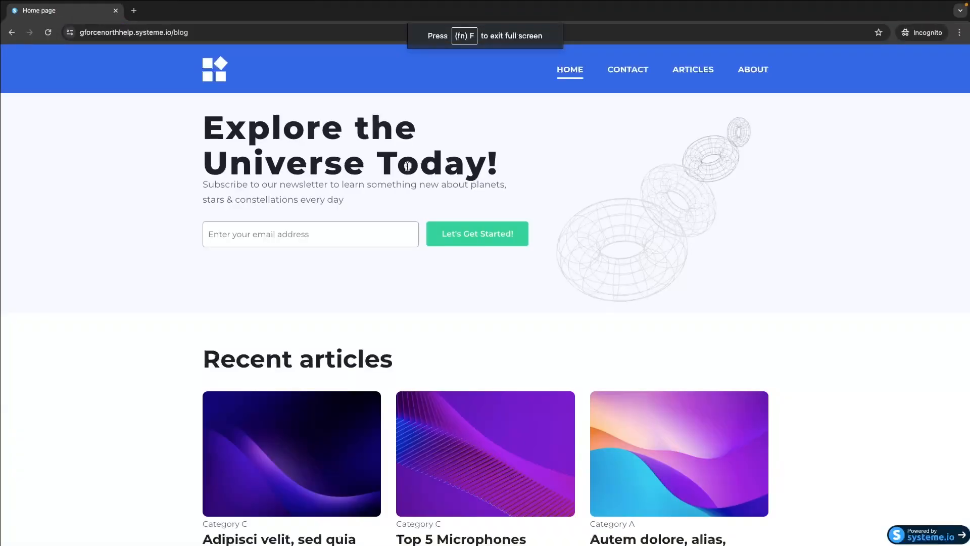
scroll(550, 233, "down", 5)
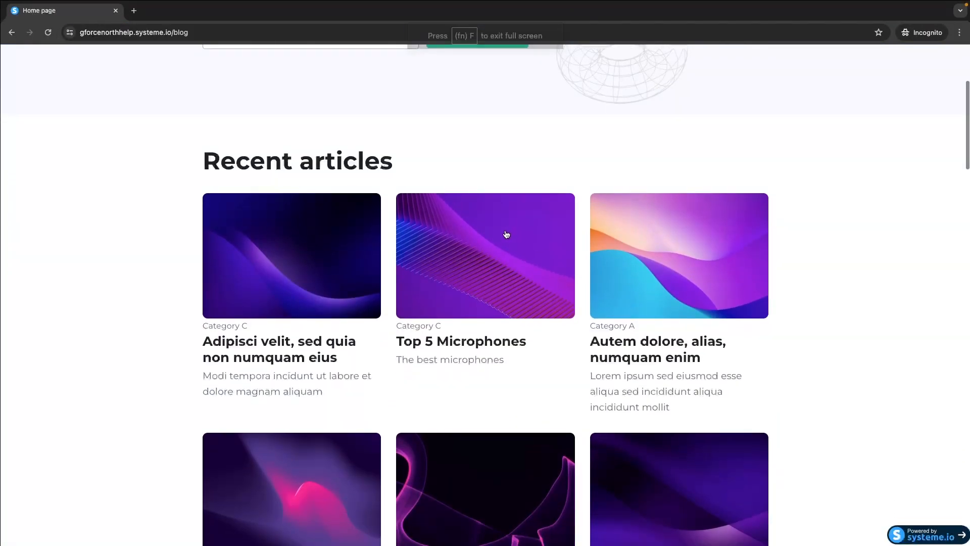
scroll(848, 306, "down", 1)
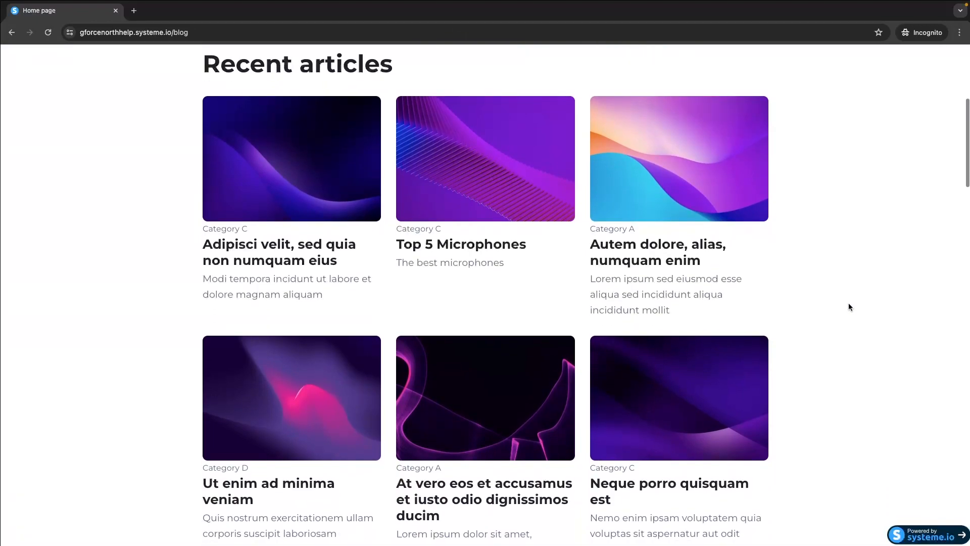